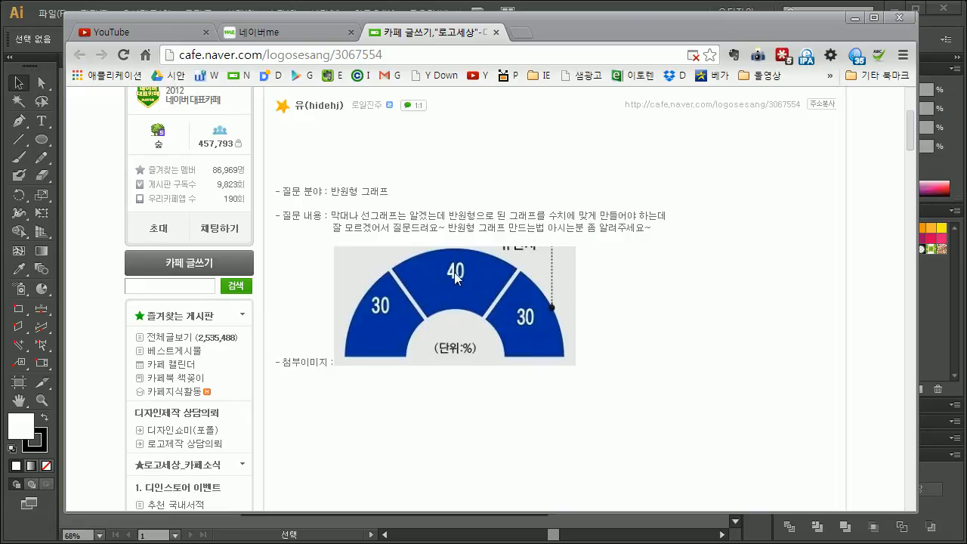
Step: Switch to Illustrator and draw a circular pie graph in the upper part of the blank artboard
{"action": "left_click_drag", "start_coordinate": [745, 20], "coordinate": [747, 22]}
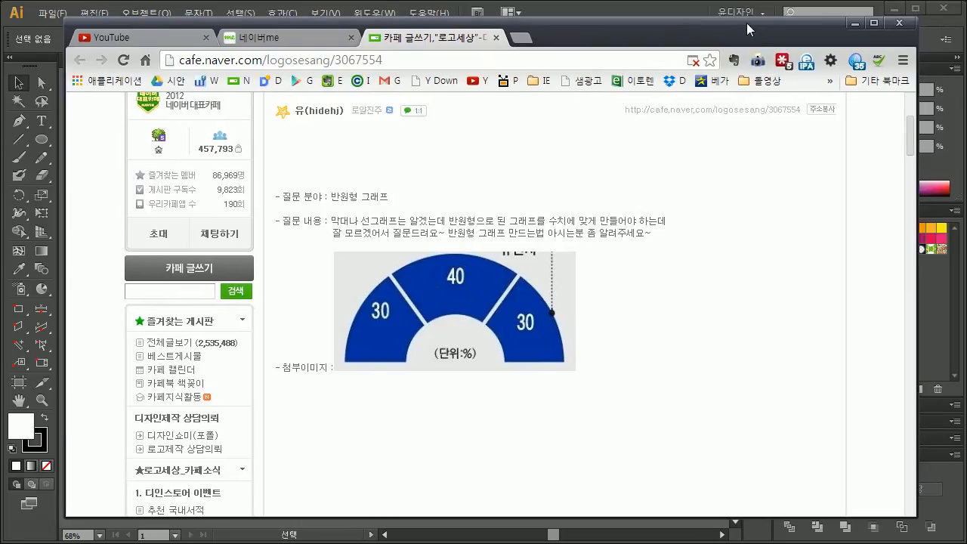
{"action": "left_click", "coordinate": [856, 23]}
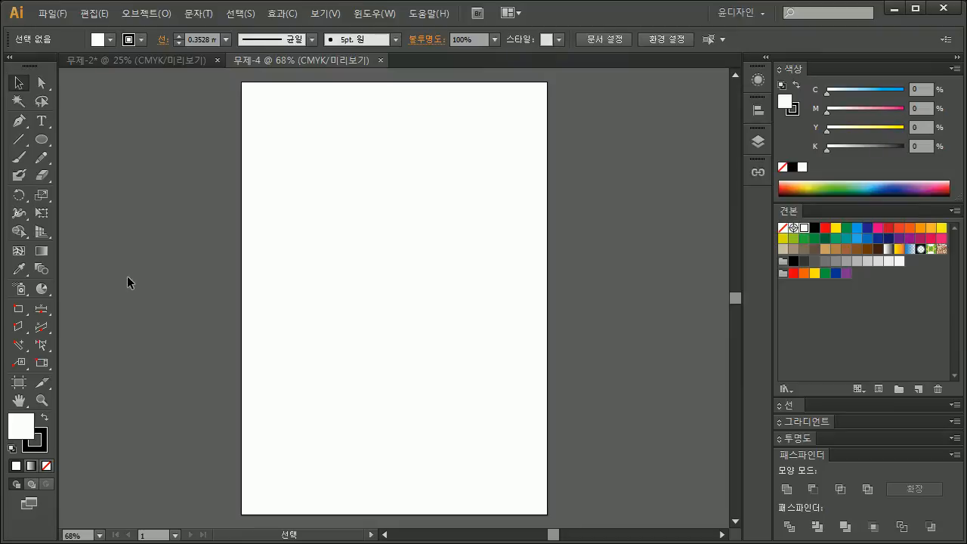
{"action": "left_click", "coordinate": [43, 290]}
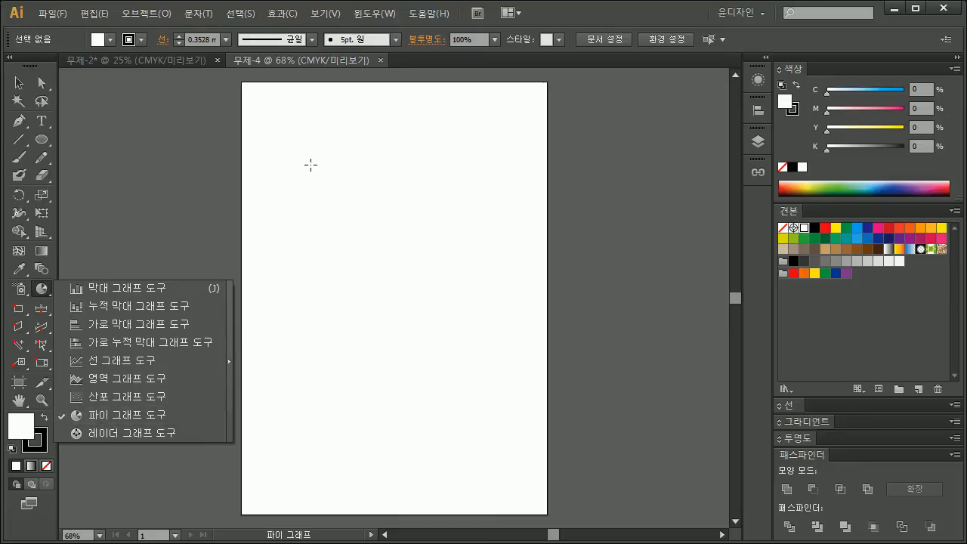
{"action": "left_click", "coordinate": [275, 139]}
{"action": "left_click_drag", "start_coordinate": [264, 137], "coordinate": [417, 279]}
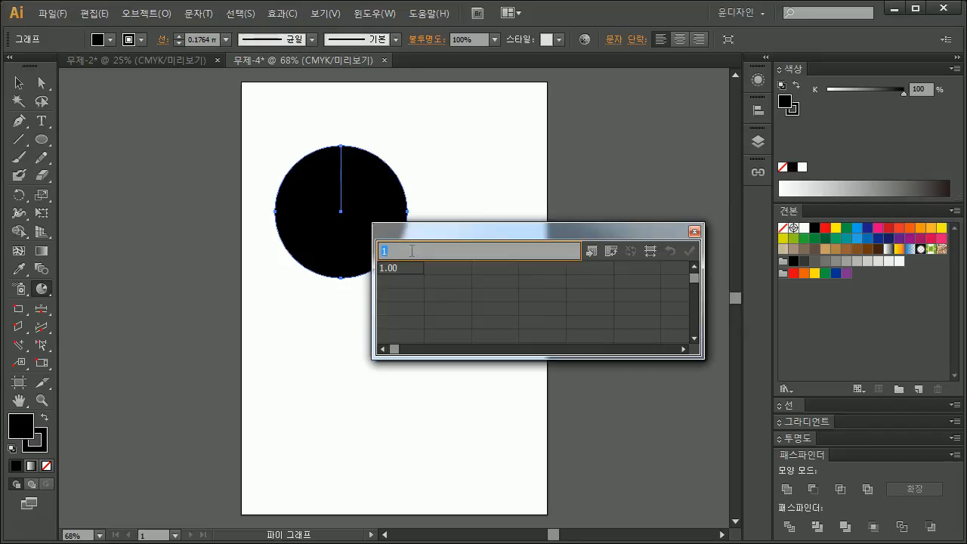
Step: Fill the pie graph's data with 50, 15, 20 and 15, apply it and close the data window
{"action": "type", "text": "50"}
{"action": "left_click", "coordinate": [439, 268]}
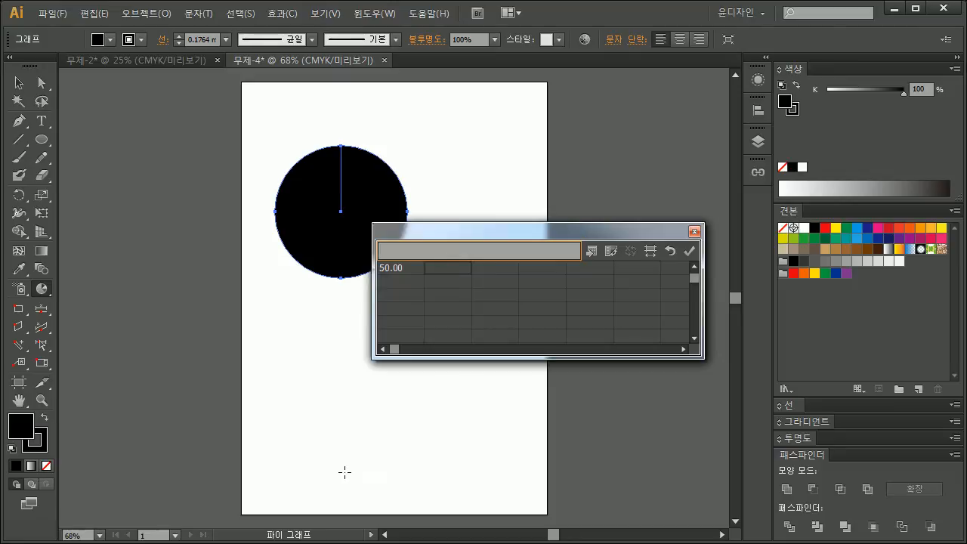
{"action": "key", "text": "alt+Tab"}
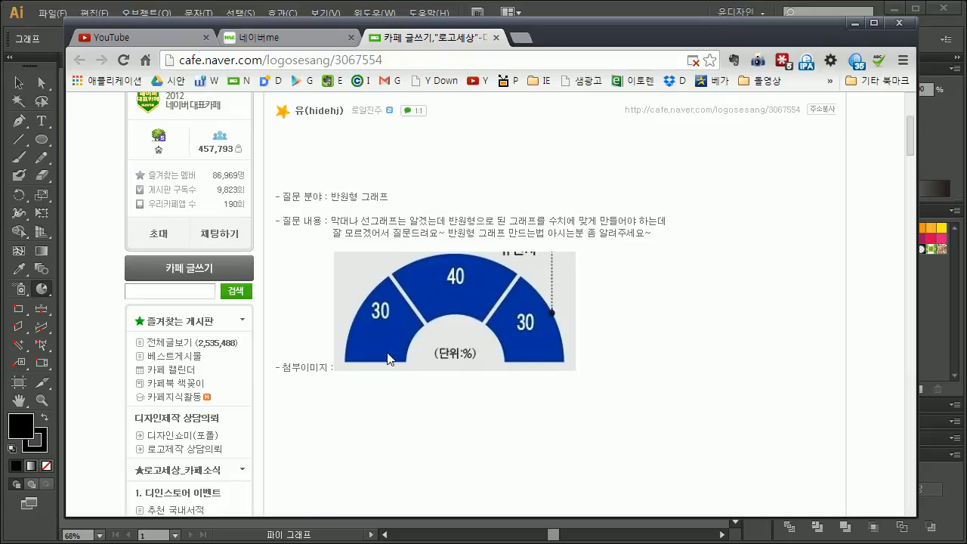
{"action": "left_click", "coordinate": [856, 27]}
{"action": "type", "text": "15"}
{"action": "key", "text": "Tab"}
{"action": "type", "text": "20"}
{"action": "key", "text": "Tab"}
{"action": "type", "text": "15"}
{"action": "key", "text": "Tab"}
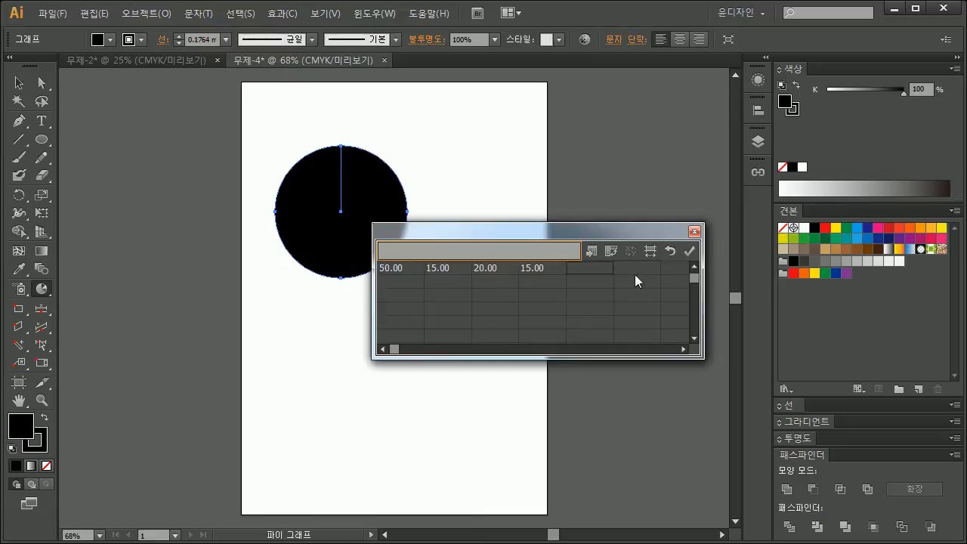
{"action": "left_click", "coordinate": [689, 250]}
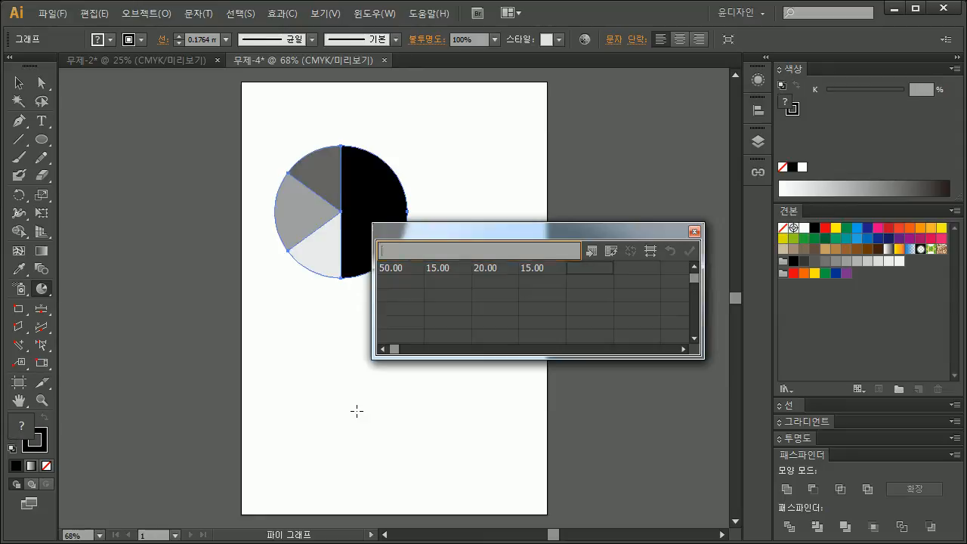
{"action": "left_click", "coordinate": [694, 231]}
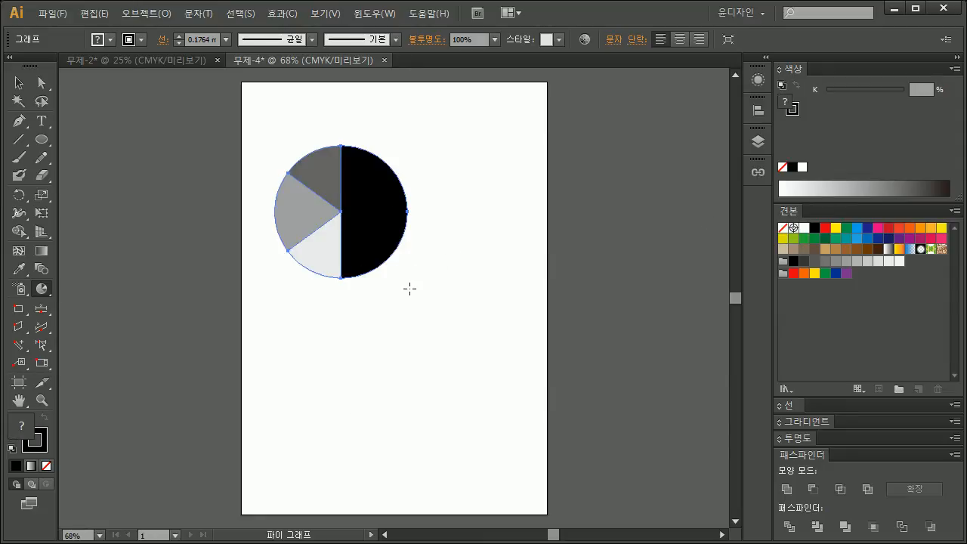
Step: Rotate the pie graph 90° clockwise so its black half faces down, and move it to the artboard's upper centre
{"action": "key", "text": "r"}
{"action": "left_click_drag", "start_coordinate": [464, 173], "coordinate": [377, 325]}
{"action": "key", "text": "v"}
{"action": "scroll", "coordinate": [360, 322], "scroll_direction": "up", "scroll_amount": 1}
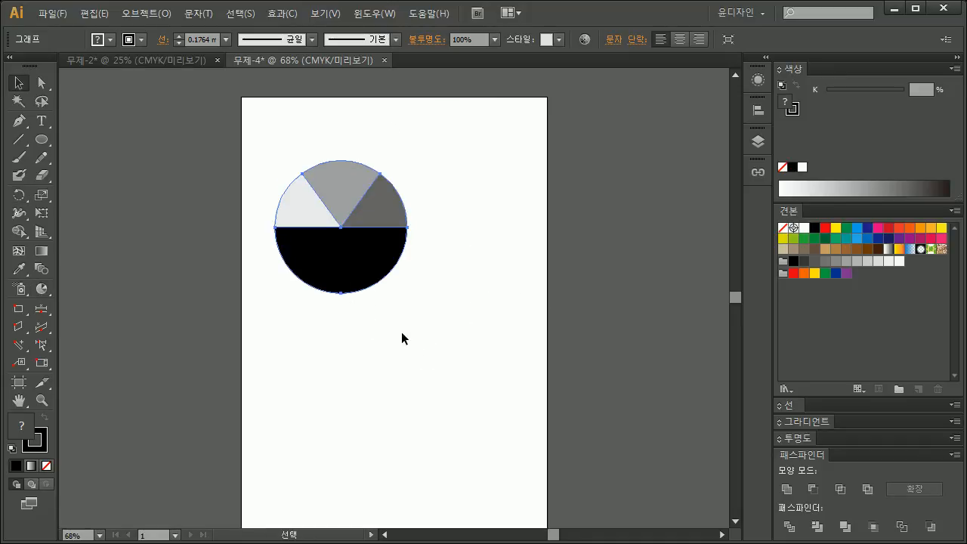
{"action": "key", "text": "space"}
{"action": "left_click_drag", "start_coordinate": [406, 328], "coordinate": [390, 319]}
{"action": "left_click_drag", "start_coordinate": [362, 203], "coordinate": [417, 176]}
{"action": "left_click", "coordinate": [40, 142]}
{"action": "left_click_drag", "start_coordinate": [294, 300], "coordinate": [450, 456]}
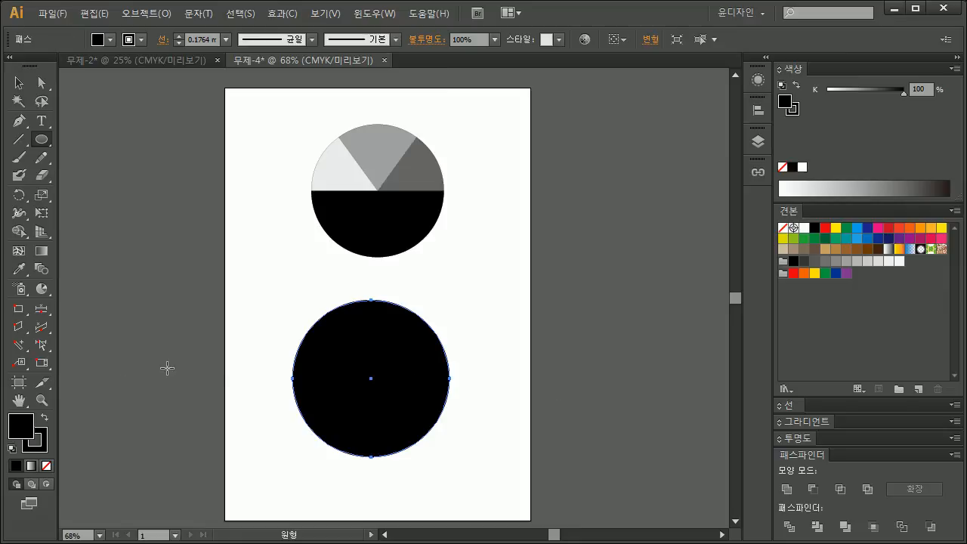
{"action": "key", "text": "Delete"}
Step: Draw a second pie graph below the first with the data values 50, 13, 7, 22 and 8
{"action": "left_click", "coordinate": [47, 291]}
{"action": "left_click_drag", "start_coordinate": [289, 315], "coordinate": [469, 445]}
{"action": "type", "text": "50"}
{"action": "key", "text": "Tab"}
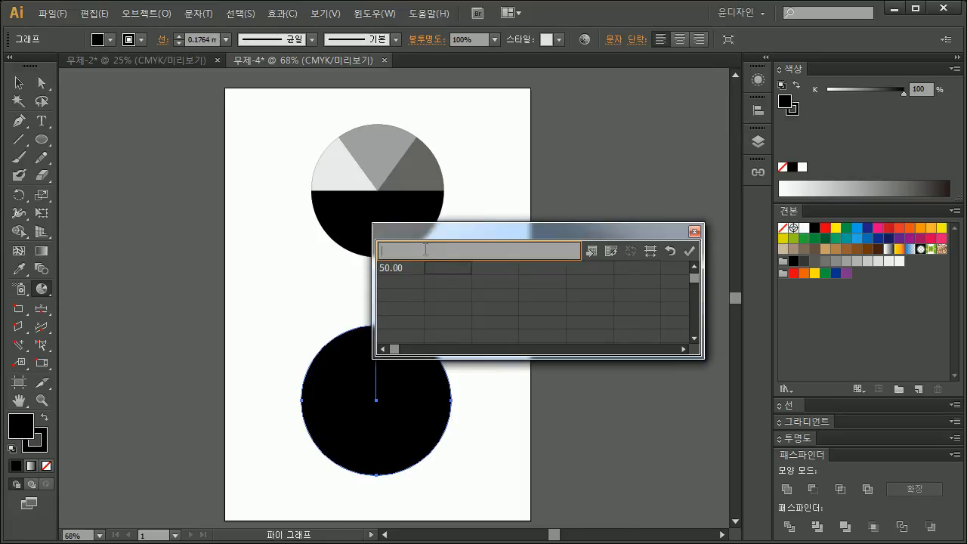
{"action": "type", "text": "13"}
{"action": "key", "text": "Tab"}
{"action": "type", "text": "7"}
{"action": "key", "text": "Tab"}
{"action": "type", "text": "22"}
{"action": "key", "text": "Tab"}
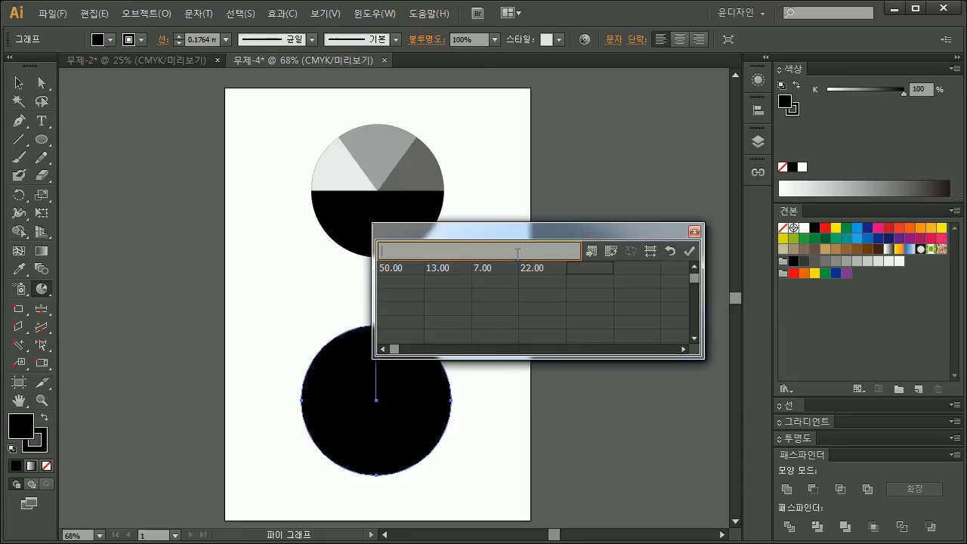
{"action": "type", "text": "8"}
{"action": "key", "text": "Tab"}
{"action": "left_click", "coordinate": [689, 250]}
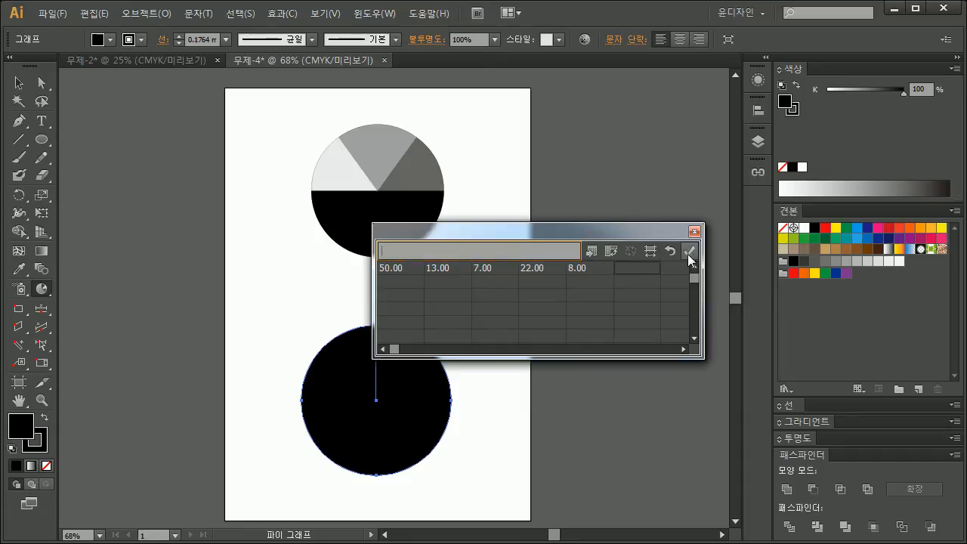
{"action": "left_click", "coordinate": [694, 231]}
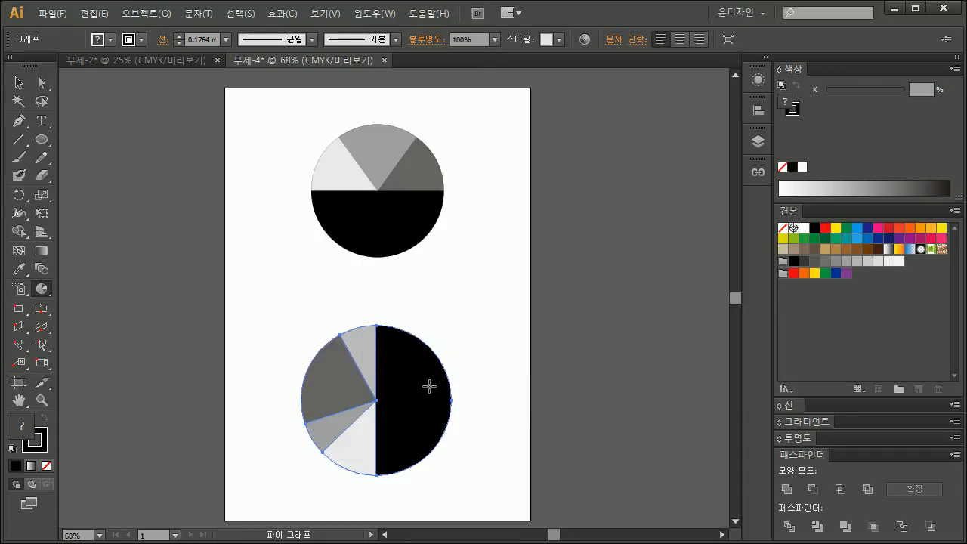
Step: Rotate the second pie graph 90° clockwise so its black half faces down, and move it closer to the first graph
{"action": "key", "text": "r"}
{"action": "left_click_drag", "start_coordinate": [462, 321], "coordinate": [484, 453]}
{"action": "key", "text": "v"}
{"action": "left_click_drag", "start_coordinate": [400, 376], "coordinate": [405, 333]}
Step: Ungroup the upper pie graph, accepting that it loses its graph data
{"action": "left_click_drag", "start_coordinate": [466, 277], "coordinate": [322, 130]}
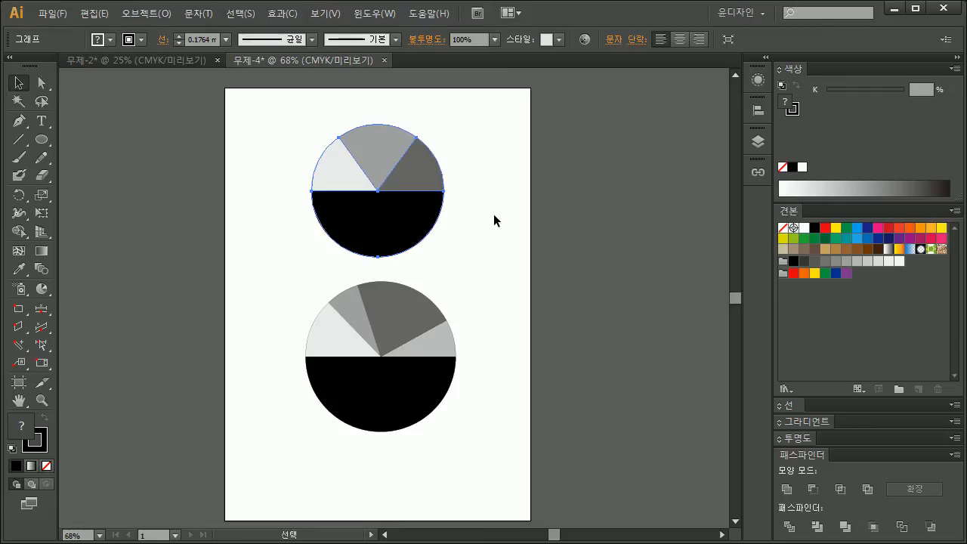
{"action": "key", "text": "ctrl+shift+g"}
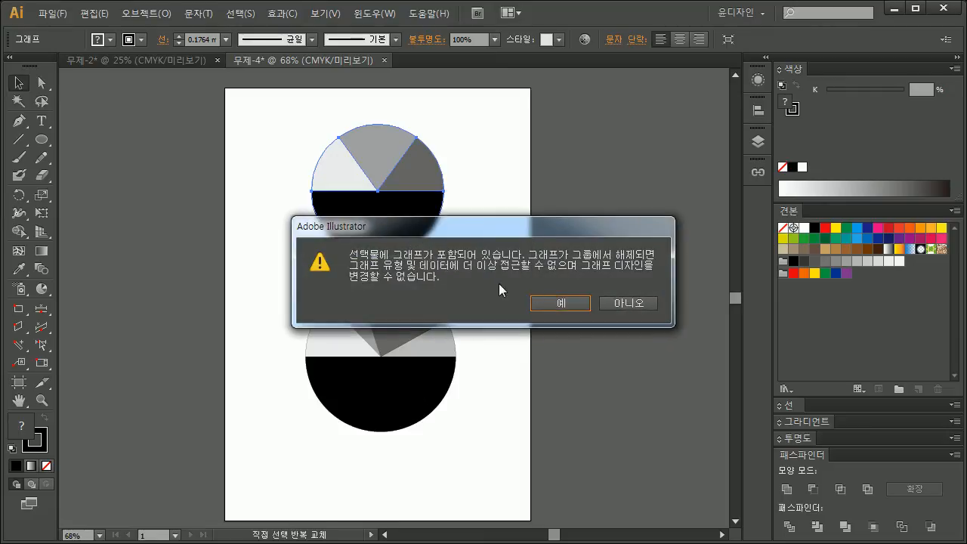
{"action": "left_click_drag", "start_coordinate": [493, 229], "coordinate": [390, 218]}
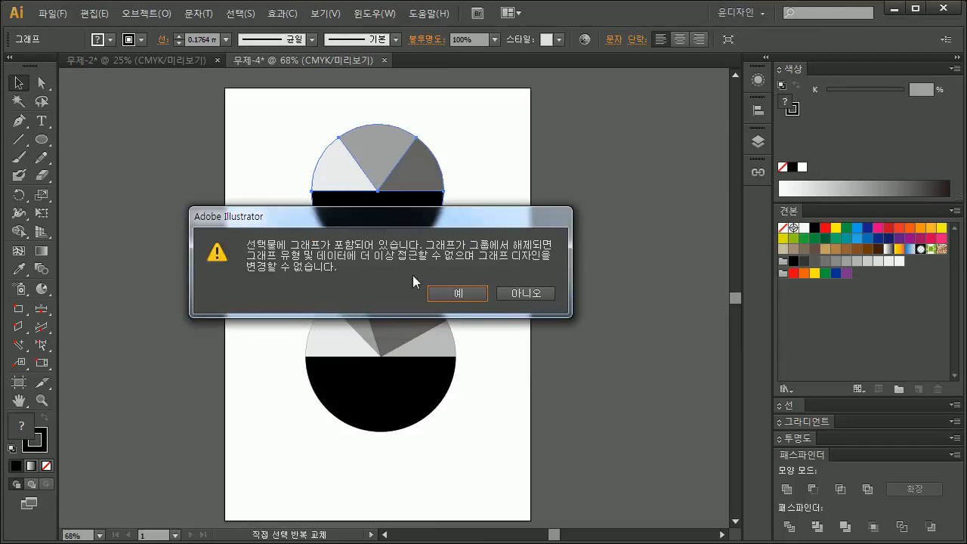
{"action": "left_click", "coordinate": [458, 295]}
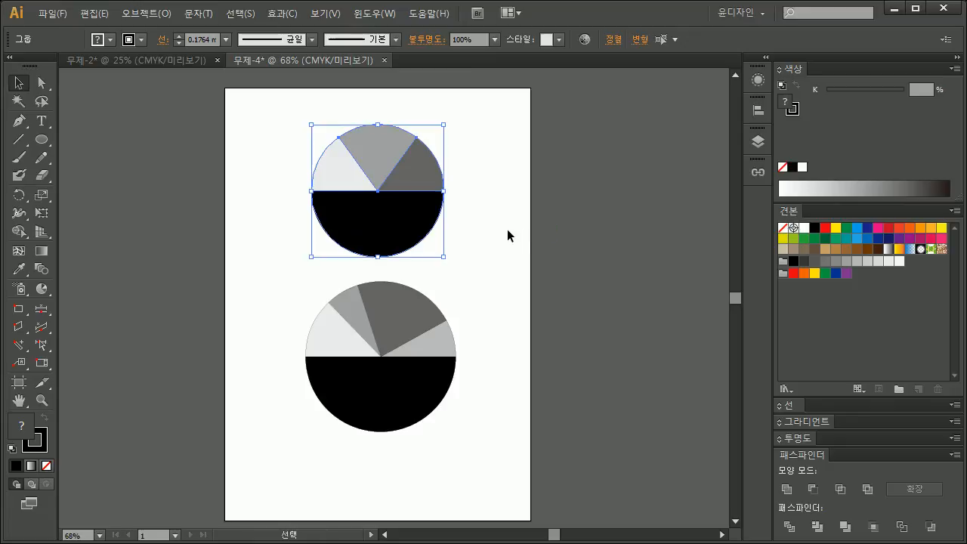
Step: Delete the black lower half of the upper pie, leaving only its three slices
{"action": "left_click", "coordinate": [505, 229]}
{"action": "left_click_drag", "start_coordinate": [401, 218], "coordinate": [216, 230]}
{"action": "key", "text": "Delete"}
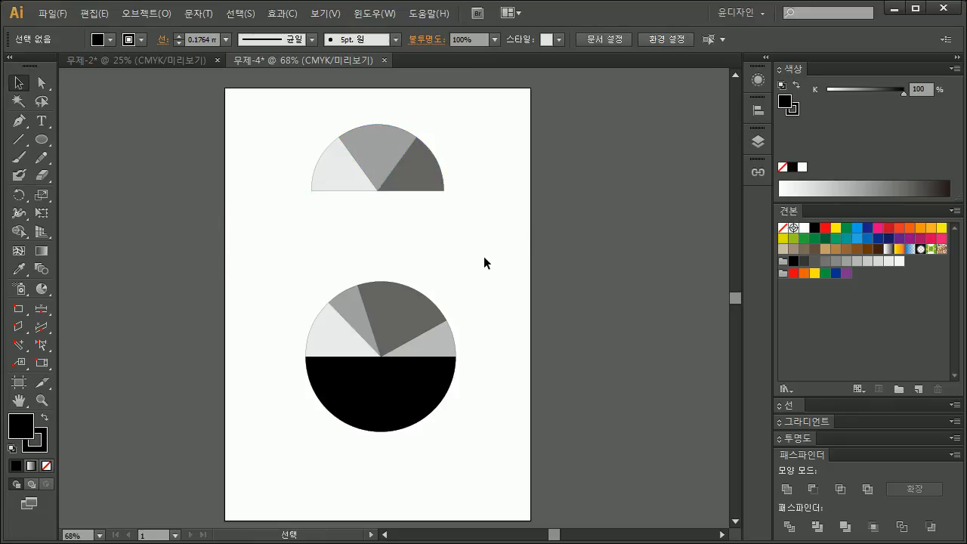
Step: Draw a black circle from the point where the three slices meet, covering the inner part of the semicircle
{"action": "left_click_drag", "start_coordinate": [407, 207], "coordinate": [441, 255]}
{"action": "left_click_drag", "start_coordinate": [522, 295], "coordinate": [309, 159]}
{"action": "left_click_drag", "start_coordinate": [397, 260], "coordinate": [372, 251]}
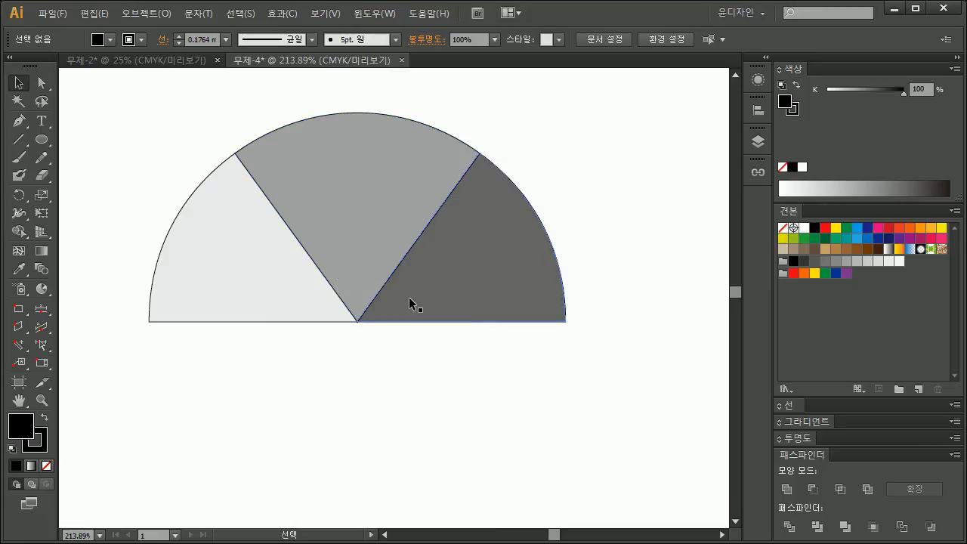
{"action": "left_click", "coordinate": [42, 139]}
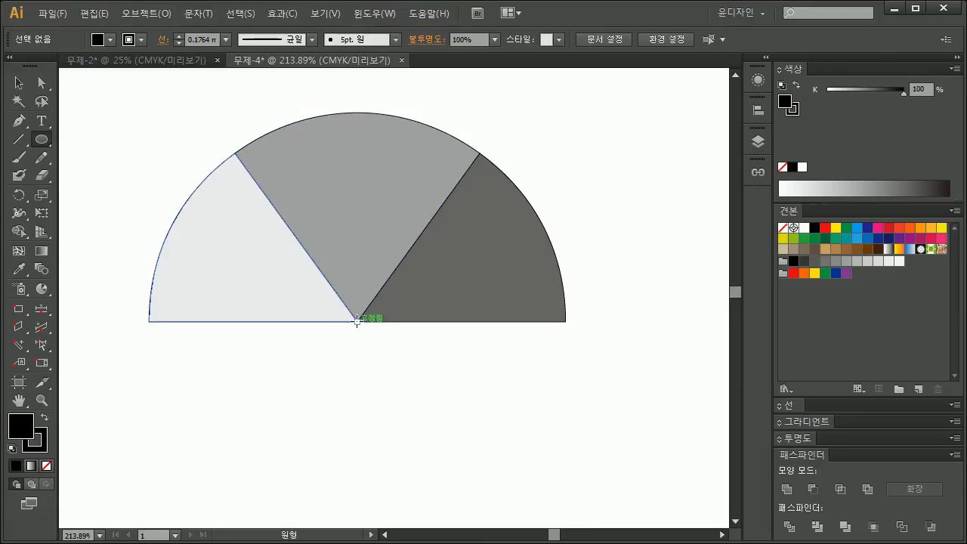
{"action": "left_click_drag", "start_coordinate": [357, 321], "coordinate": [439, 397]}
{"action": "key", "text": "v"}
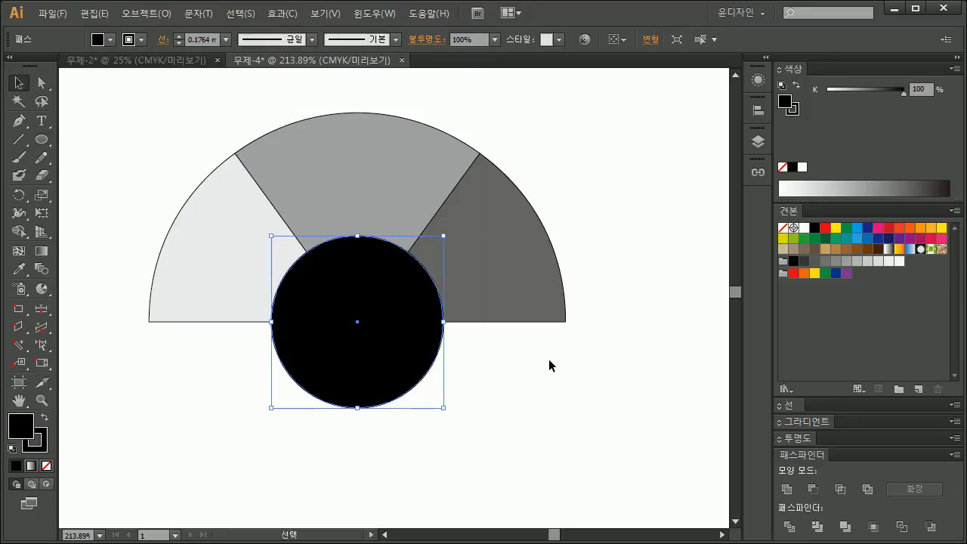
Step: Give the three semicircle slices a red stroke with a weight of 2 mm
{"action": "left_click_drag", "start_coordinate": [544, 145], "coordinate": [591, 204]}
{"action": "left_click_drag", "start_coordinate": [597, 245], "coordinate": [189, 166]}
{"action": "left_click_drag", "start_coordinate": [365, 164], "coordinate": [364, 142]}
{"action": "left_click", "coordinate": [785, 405]}
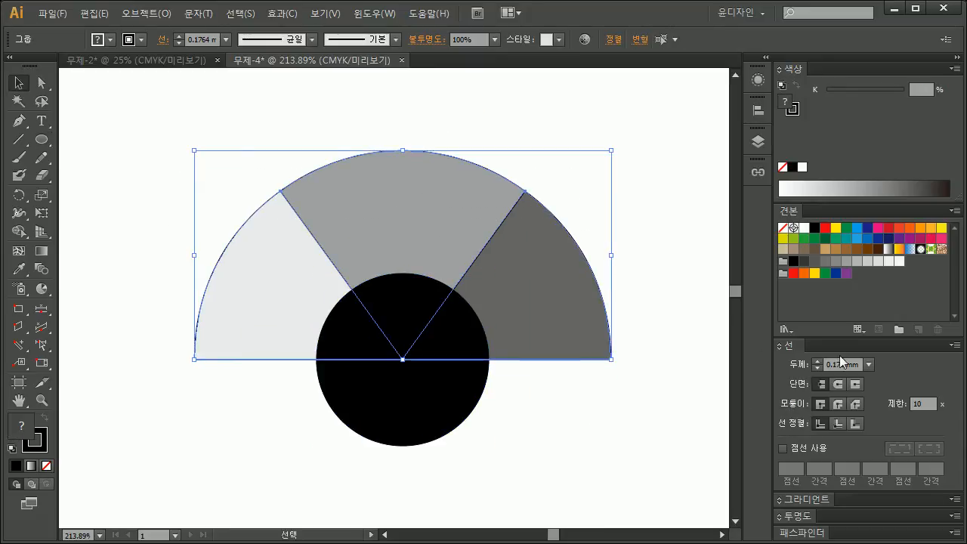
{"action": "left_click", "coordinate": [826, 229]}
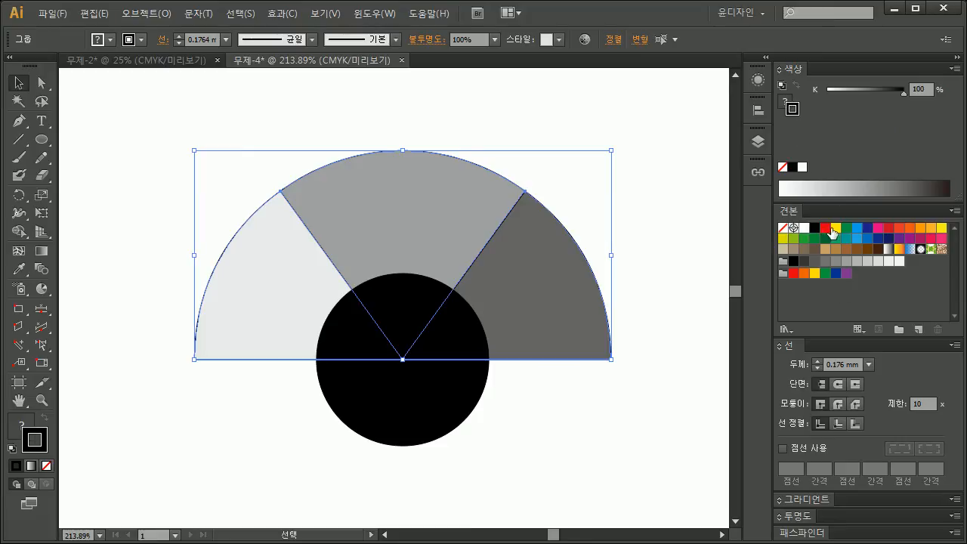
{"action": "double_click", "coordinate": [843, 365]}
{"action": "type", "text": "2"}
{"action": "key", "text": "Return"}
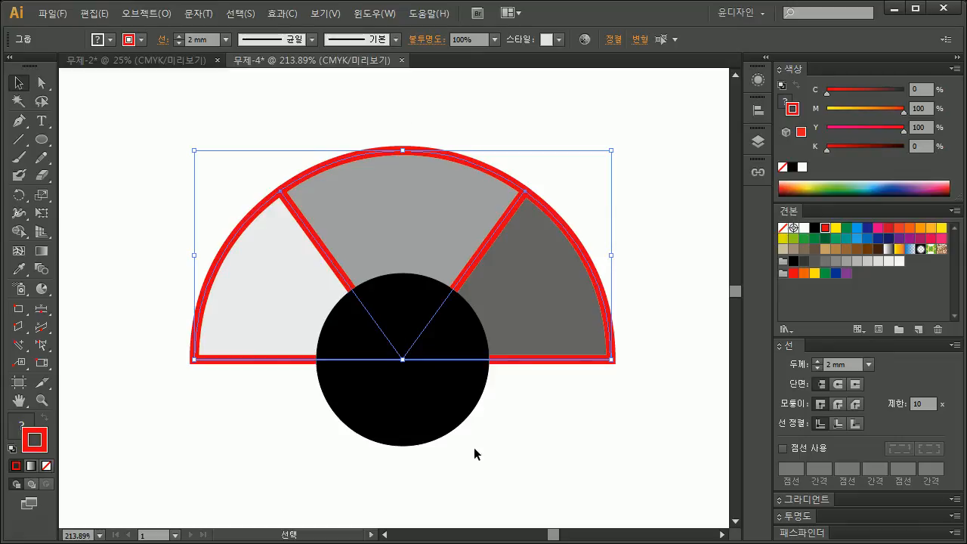
Step: Fill the central circle with red and remove its stroke
{"action": "left_click", "coordinate": [428, 401]}
{"action": "left_click", "coordinate": [826, 227]}
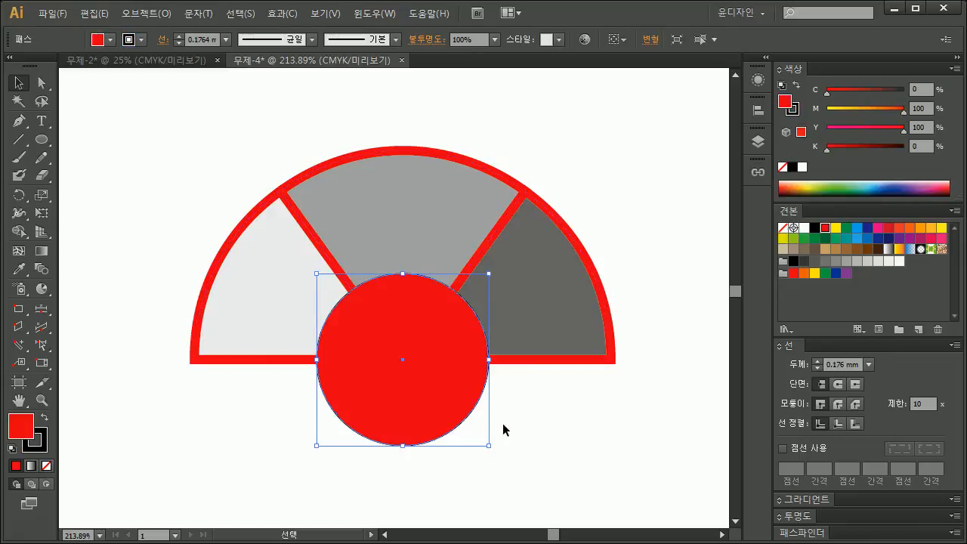
{"action": "left_click", "coordinate": [549, 414]}
{"action": "left_click_drag", "start_coordinate": [655, 377], "coordinate": [237, 108]}
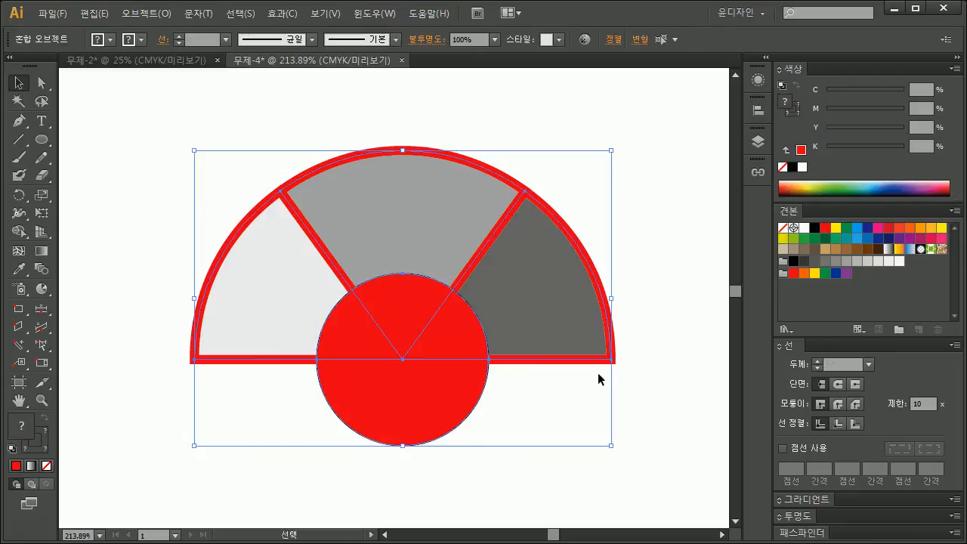
{"action": "left_click", "coordinate": [453, 393]}
{"action": "key", "text": "x"}
{"action": "key", "text": "slash"}
{"action": "key", "text": "x"}
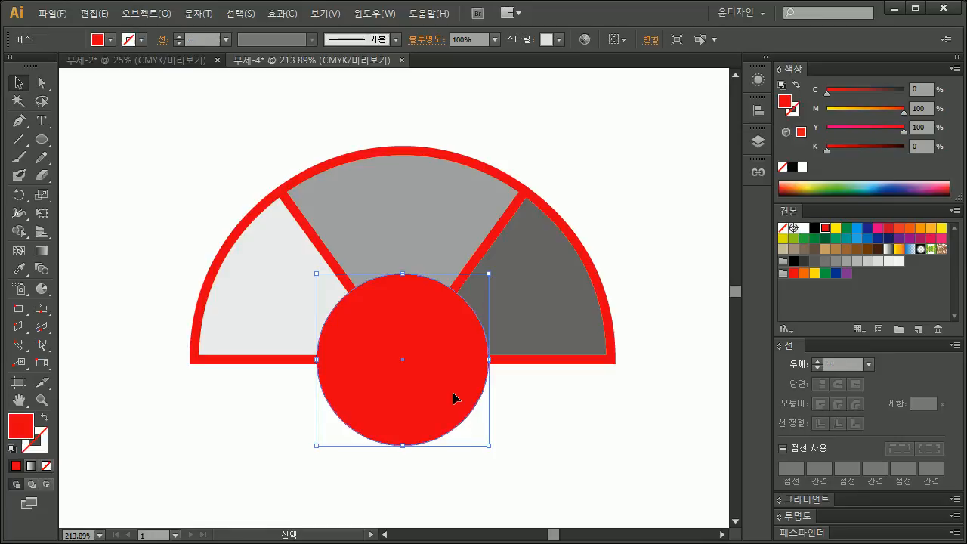
Step: Convert the red strokes of the three slices into filled shapes with Outline Stroke
{"action": "left_click_drag", "start_coordinate": [238, 176], "coordinate": [597, 281]}
{"action": "left_click_drag", "start_coordinate": [667, 228], "coordinate": [198, 140]}
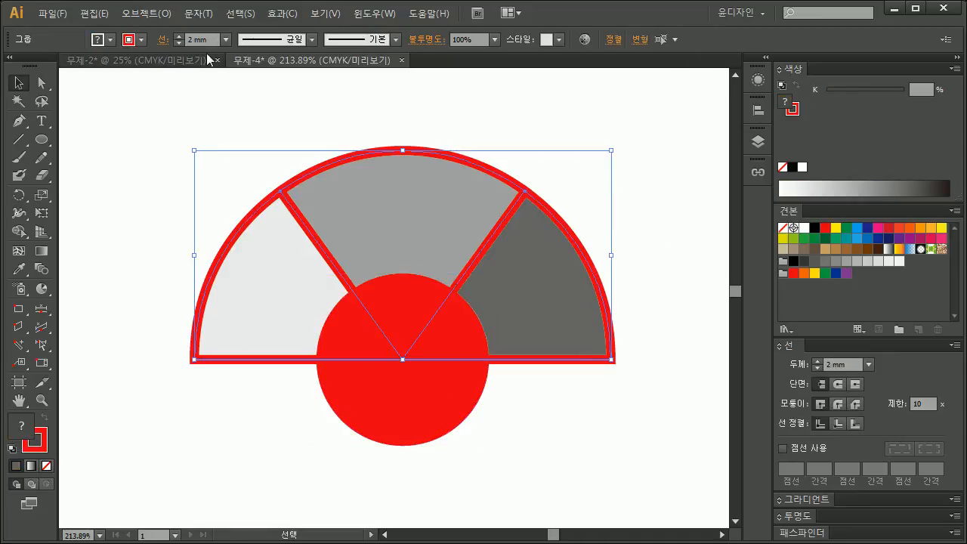
{"action": "left_click", "coordinate": [145, 14]}
{"action": "mouse_move", "coordinate": [200, 326]}
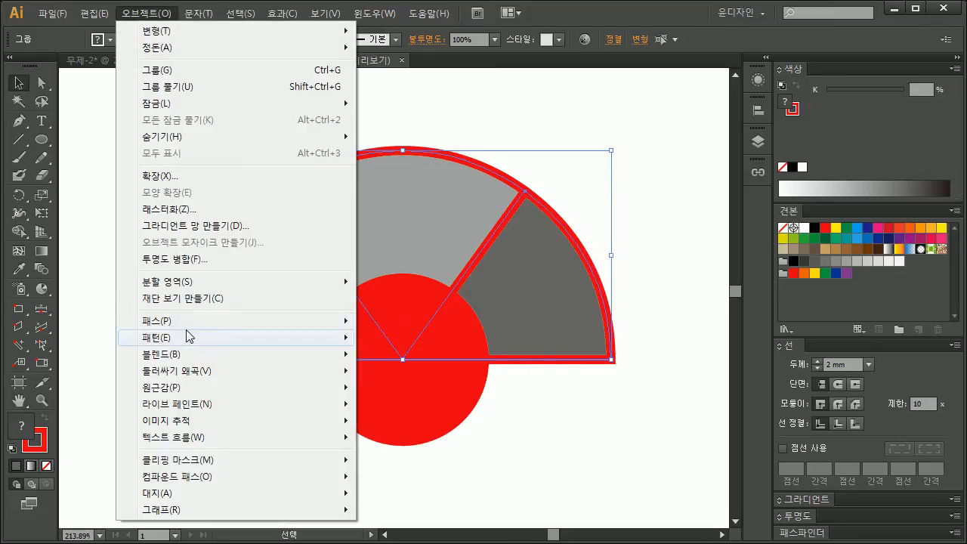
{"action": "left_click", "coordinate": [415, 361]}
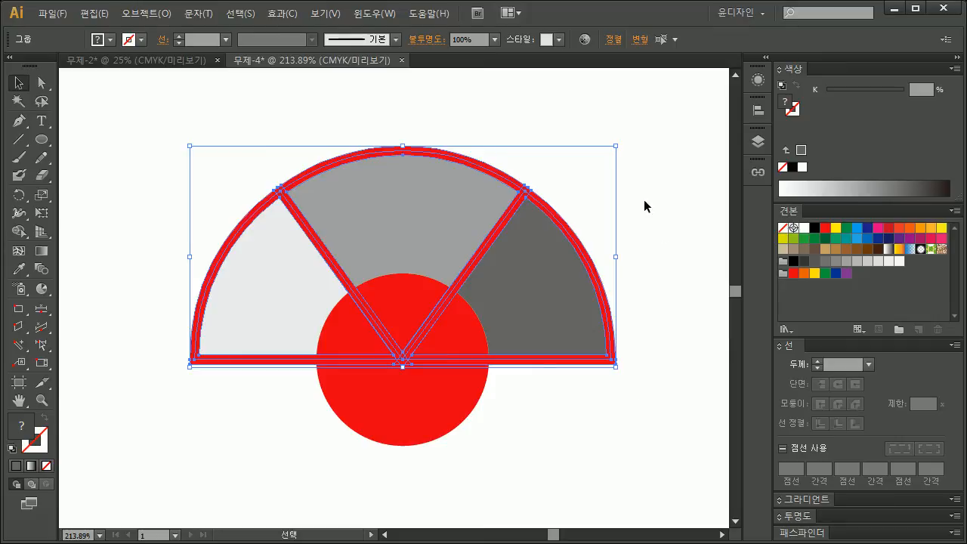
Step: Split the outlined slices and the red circle into separate pieces with the Pathfinder Divide operation
{"action": "key", "text": "ctrl+a"}
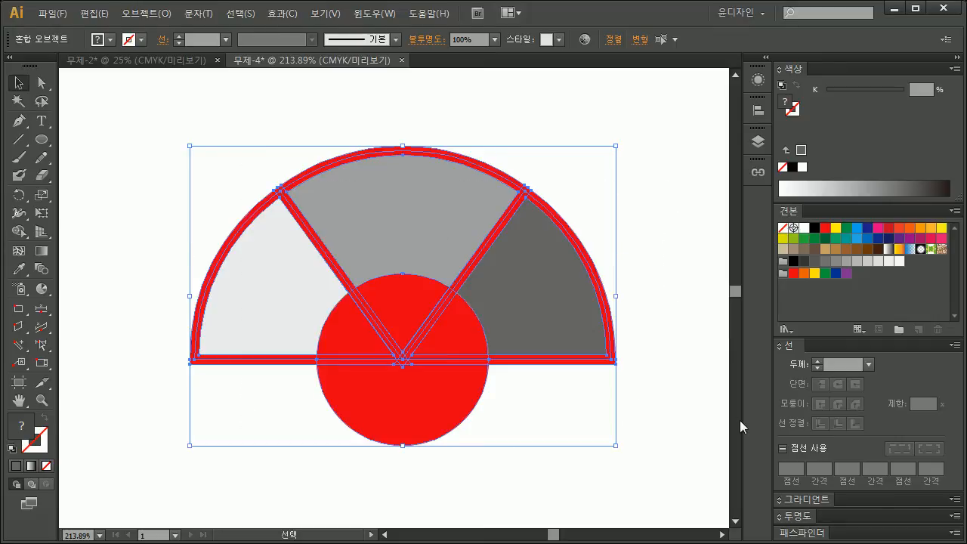
{"action": "left_click", "coordinate": [805, 532]}
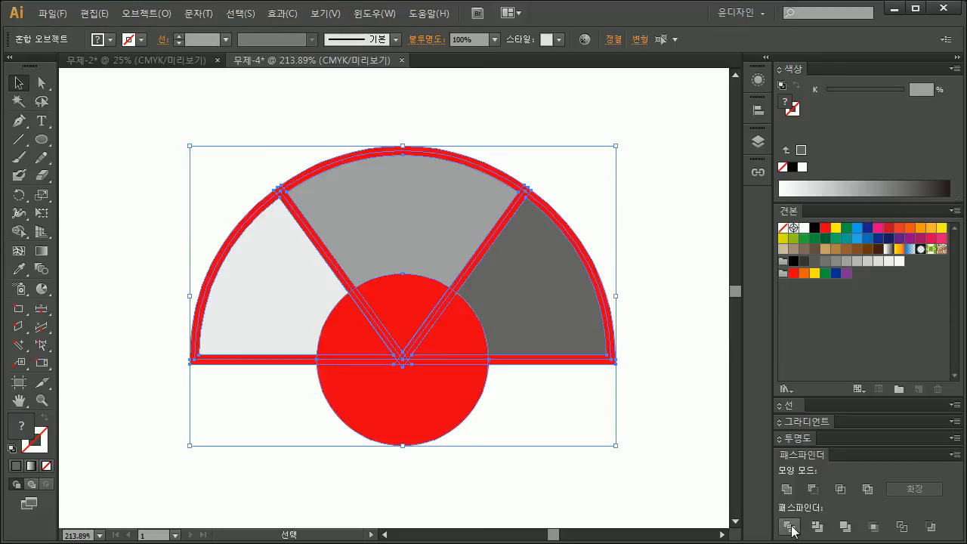
{"action": "left_click", "coordinate": [788, 526]}
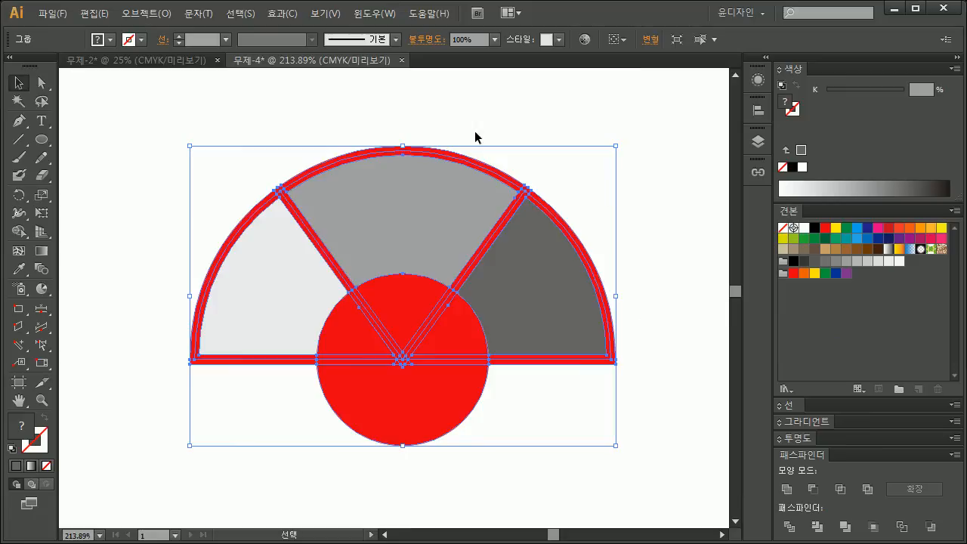
Step: Select every red-filled piece with the Magic Wand by fill color and delete them all
{"action": "left_click", "coordinate": [225, 100]}
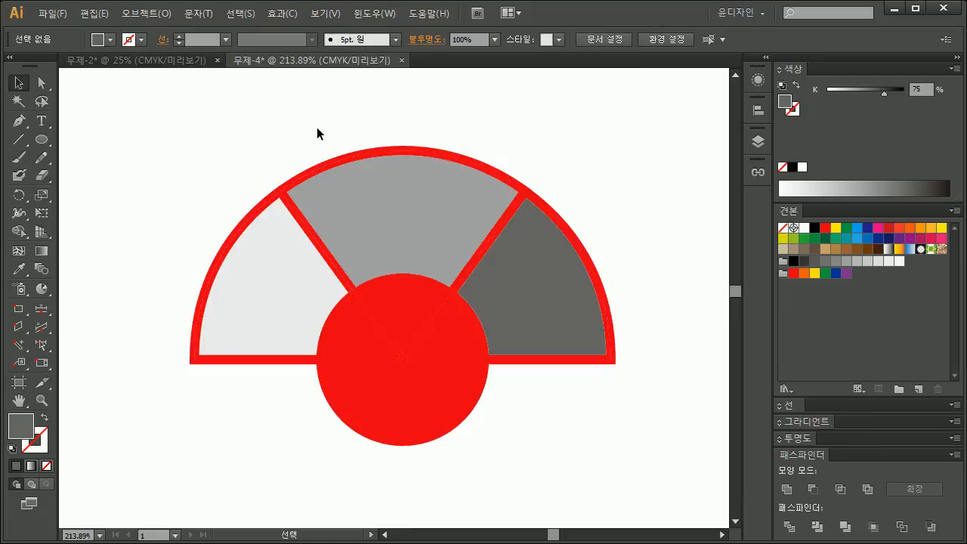
{"action": "double_click", "coordinate": [18, 103]}
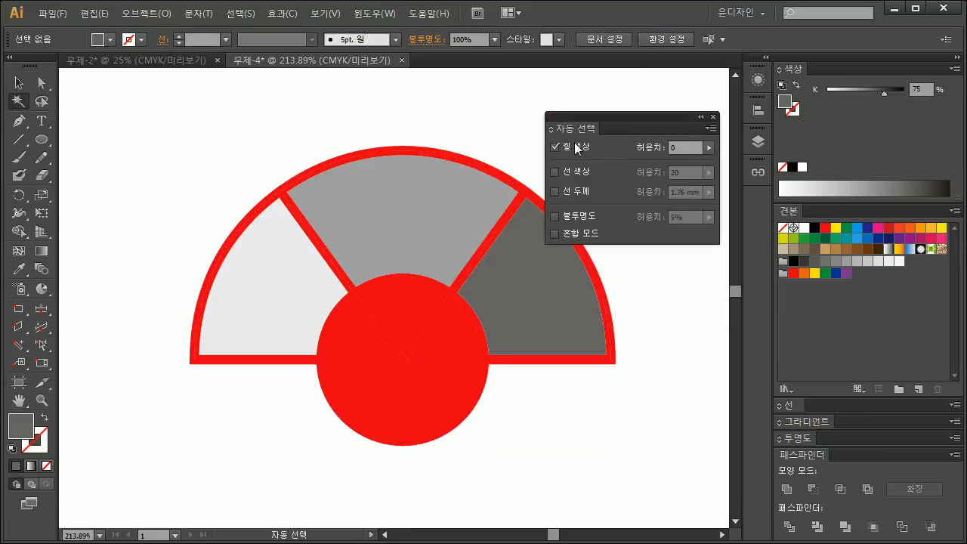
{"action": "left_click", "coordinate": [712, 117]}
{"action": "left_click", "coordinate": [401, 146]}
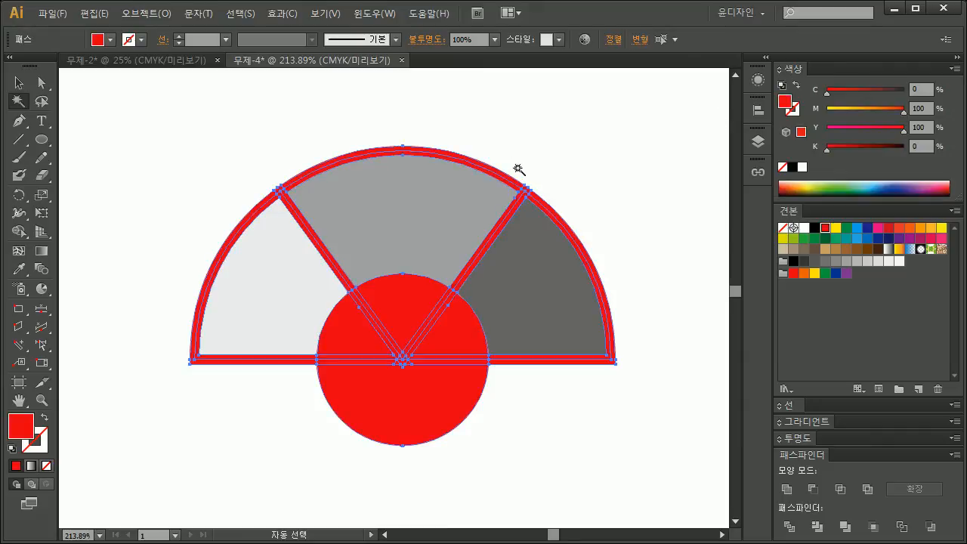
{"action": "key", "text": "Delete"}
Step: Ungroup the three remaining gray ring segments so each can be selected separately
{"action": "key", "text": "v"}
{"action": "left_click", "coordinate": [389, 179]}
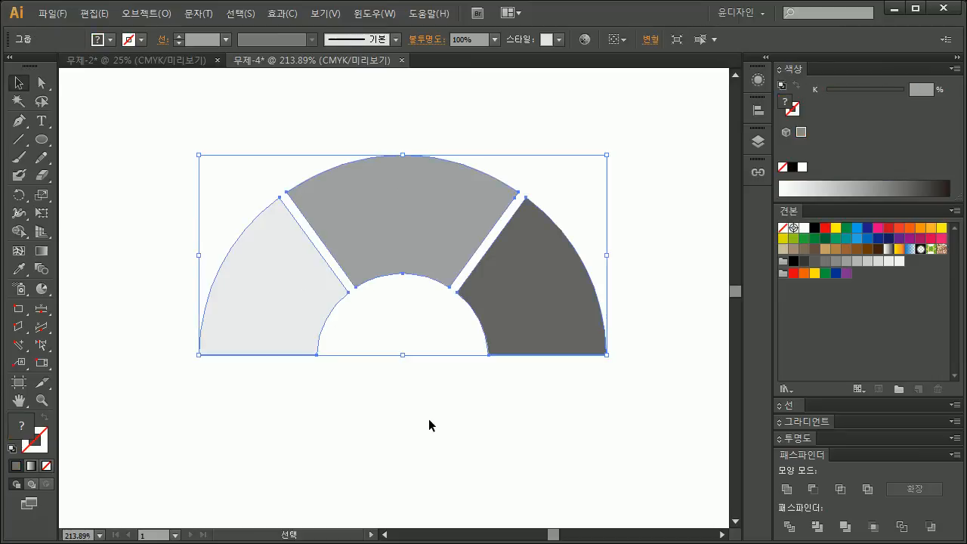
{"action": "key", "text": "ctrl+shift+g"}
{"action": "left_click", "coordinate": [318, 396]}
Step: Fill the left ring segment with green, the middle one with blue and the right one with dark navy
{"action": "left_click", "coordinate": [266, 287]}
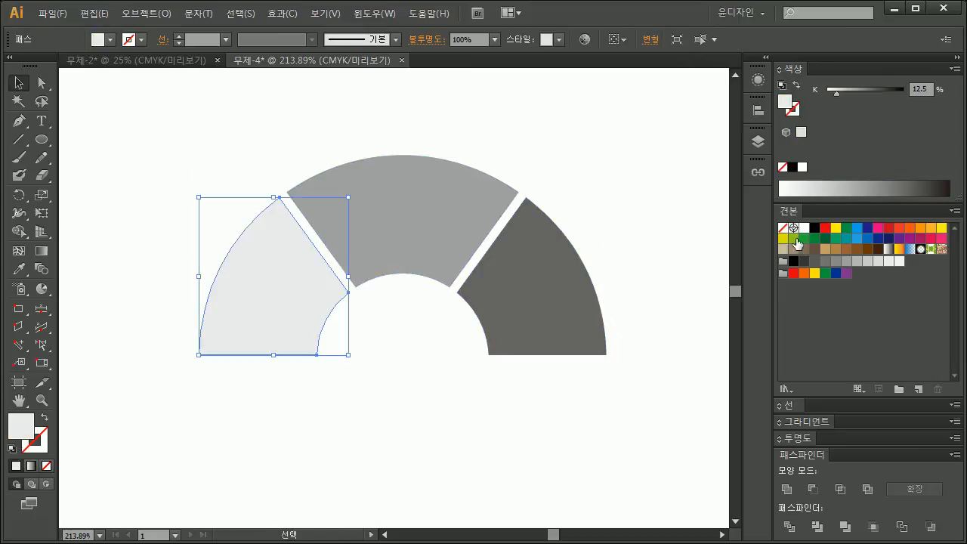
{"action": "left_click", "coordinate": [808, 243]}
{"action": "left_click", "coordinate": [491, 177]}
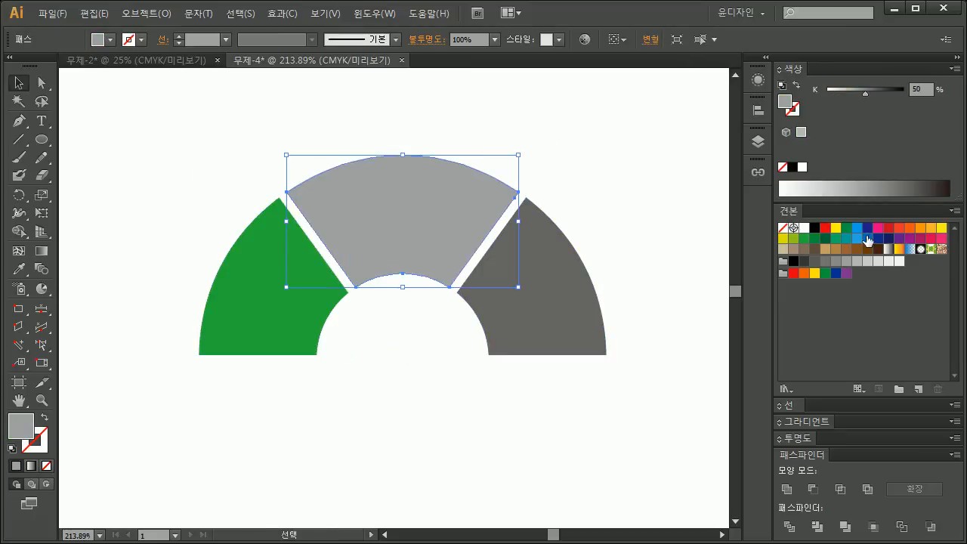
{"action": "left_click", "coordinate": [857, 228]}
{"action": "left_click", "coordinate": [589, 265]}
{"action": "left_click", "coordinate": [889, 238]}
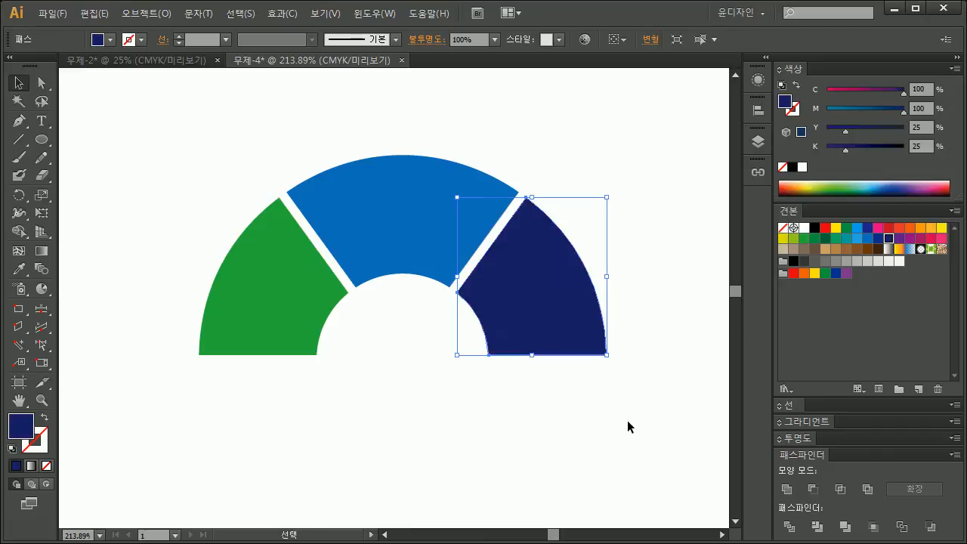
{"action": "left_click", "coordinate": [629, 421]}
Step: Delete the leftover pie graph below the colored half ring
{"action": "key", "text": "ctrl+minus"}
{"action": "key", "text": "ctrl+minus"}
{"action": "key", "text": "ctrl+minus"}
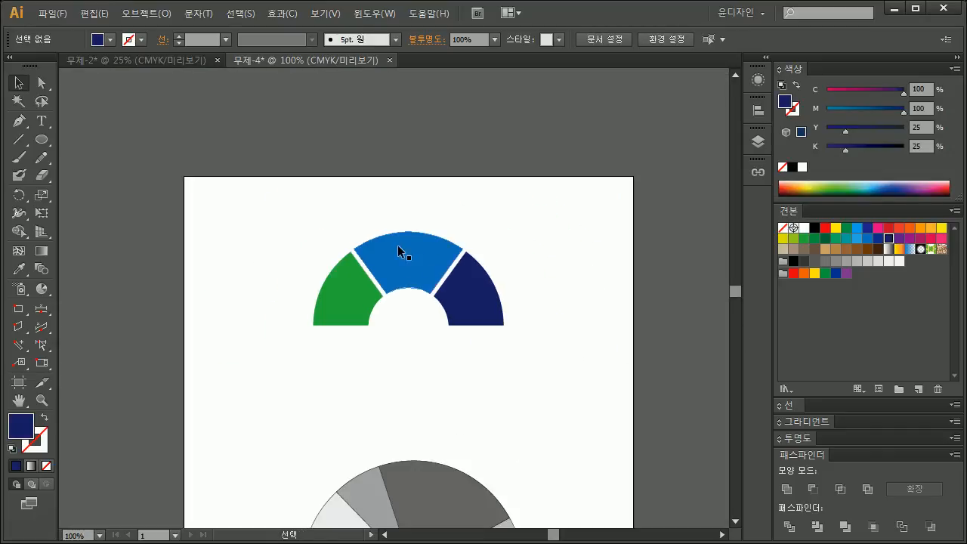
{"action": "scroll", "coordinate": [435, 254], "scroll_direction": "down", "scroll_amount": 2}
{"action": "scroll", "coordinate": [484, 233], "scroll_direction": "down", "scroll_amount": 3}
{"action": "left_click_drag", "start_coordinate": [487, 235], "coordinate": [335, 401]}
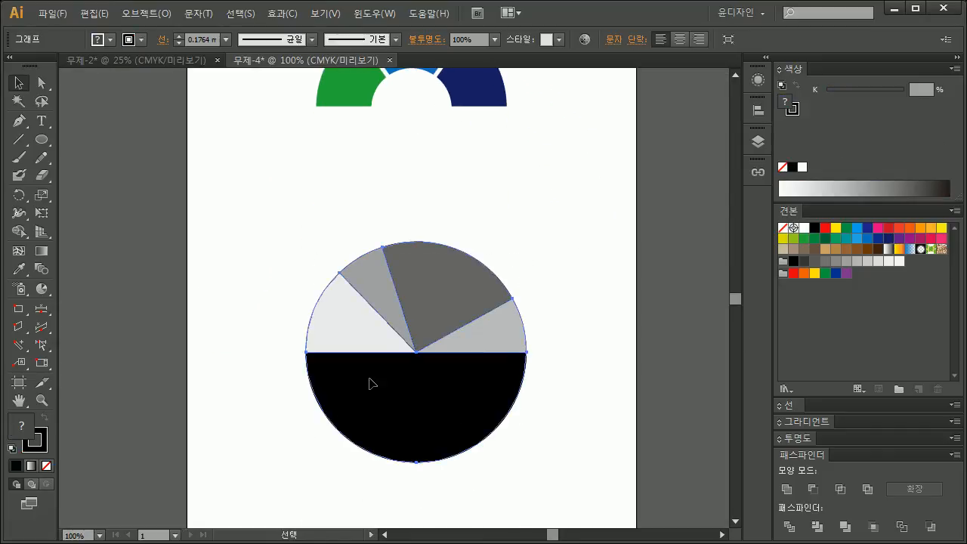
{"action": "key", "text": "Delete"}
{"action": "scroll", "coordinate": [494, 220], "scroll_direction": "up", "scroll_amount": 3}
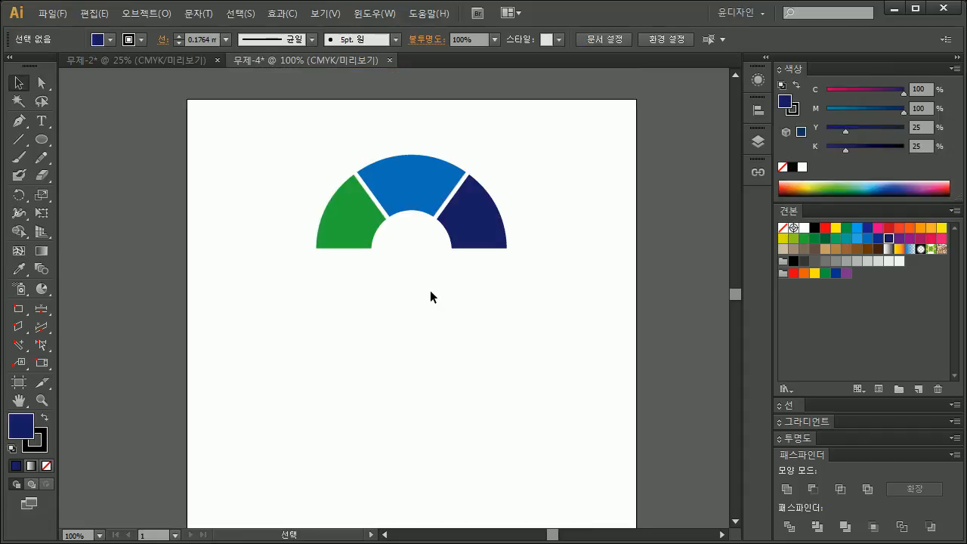
Step: Switch to Excel and fill cells B4 to B7 with the series of labels from 1분기 to 4분기
{"action": "mouse_move", "coordinate": [40, 292]}
{"action": "left_mouse_down"}
{"action": "mouse_move", "coordinate": [113, 382]}
{"action": "mouse_move", "coordinate": [86, 416]}
{"action": "mouse_move", "coordinate": [86, 310]}
{"action": "mouse_move", "coordinate": [87, 395]}
{"action": "mouse_move", "coordinate": [106, 289]}
{"action": "mouse_move", "coordinate": [101, 420]}
{"action": "mouse_move", "coordinate": [111, 293]}
{"action": "mouse_move", "coordinate": [106, 362]}
{"action": "mouse_move", "coordinate": [76, 419]}
{"action": "mouse_move", "coordinate": [33, 306]}
{"action": "mouse_move", "coordinate": [39, 295]}
{"action": "mouse_move", "coordinate": [105, 307]}
{"action": "mouse_move", "coordinate": [39, 295]}
{"action": "left_mouse_up"}
{"action": "key", "text": "alt+Tab"}
{"action": "left_click_drag", "start_coordinate": [523, 0], "coordinate": [510, 44]}
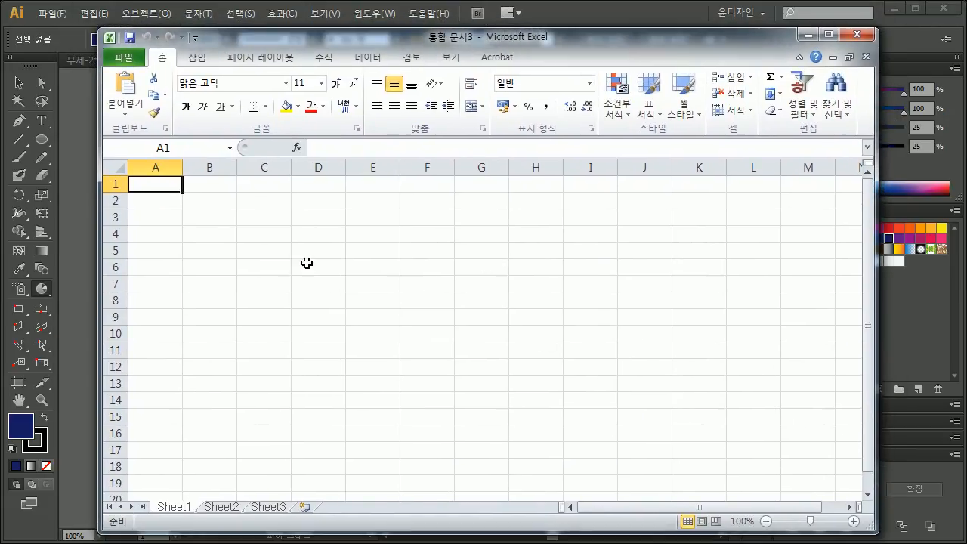
{"action": "left_click", "coordinate": [228, 236]}
{"action": "type", "text": "1분기"}
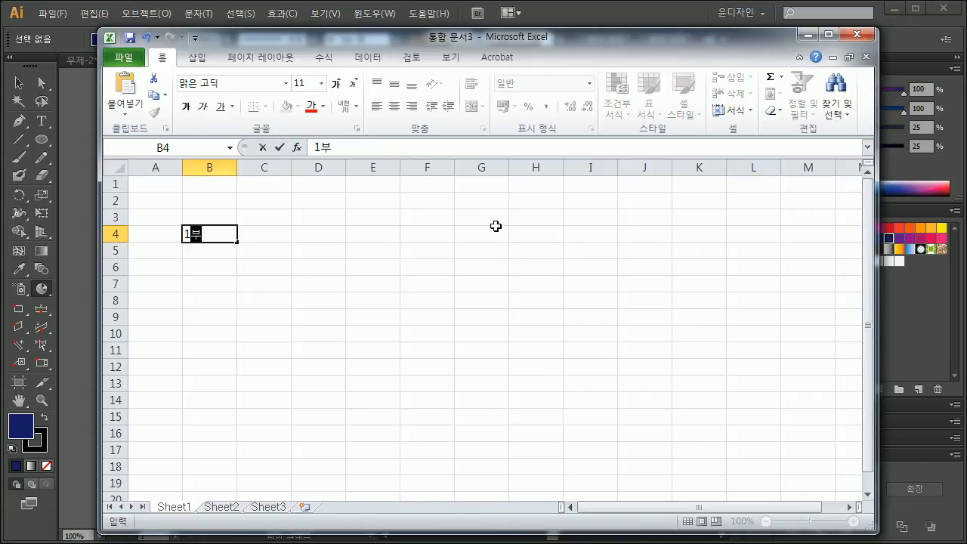
{"action": "key", "text": "Return"}
{"action": "key", "text": "Up"}
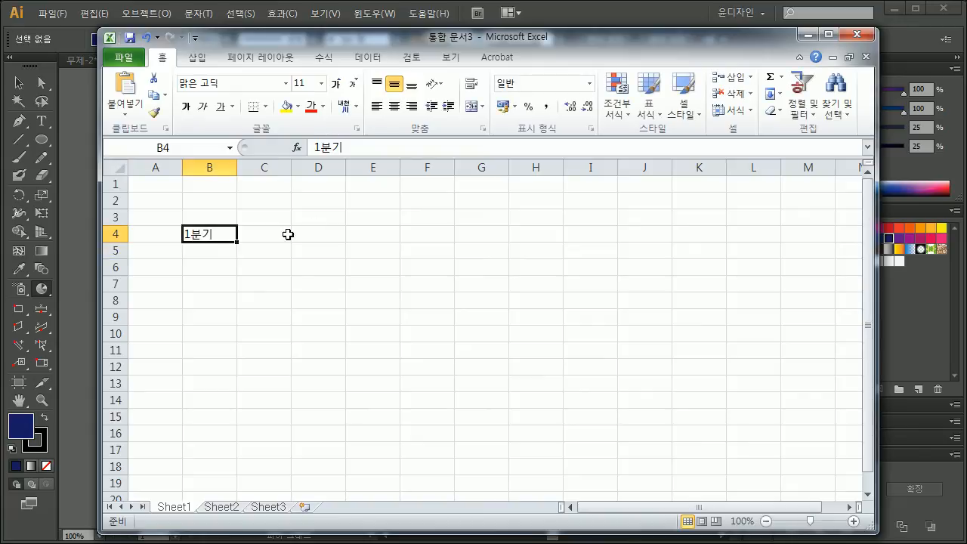
{"action": "left_click_drag", "start_coordinate": [239, 241], "coordinate": [237, 294]}
Step: Enter the values 30, 40, 30 and 100 in cells C4 to C7
{"action": "left_click", "coordinate": [265, 284]}
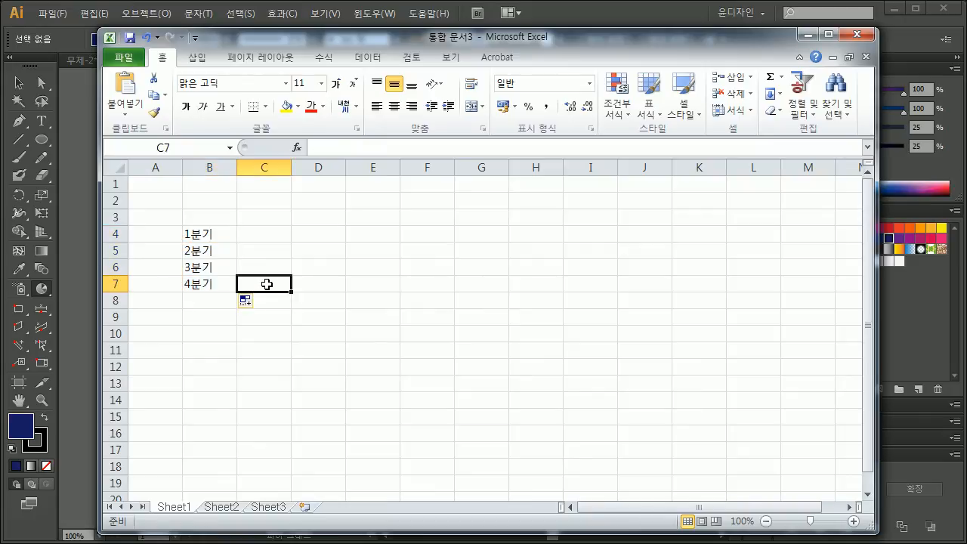
{"action": "type", "text": "100"}
{"action": "key", "text": "Return"}
{"action": "left_click", "coordinate": [267, 285]}
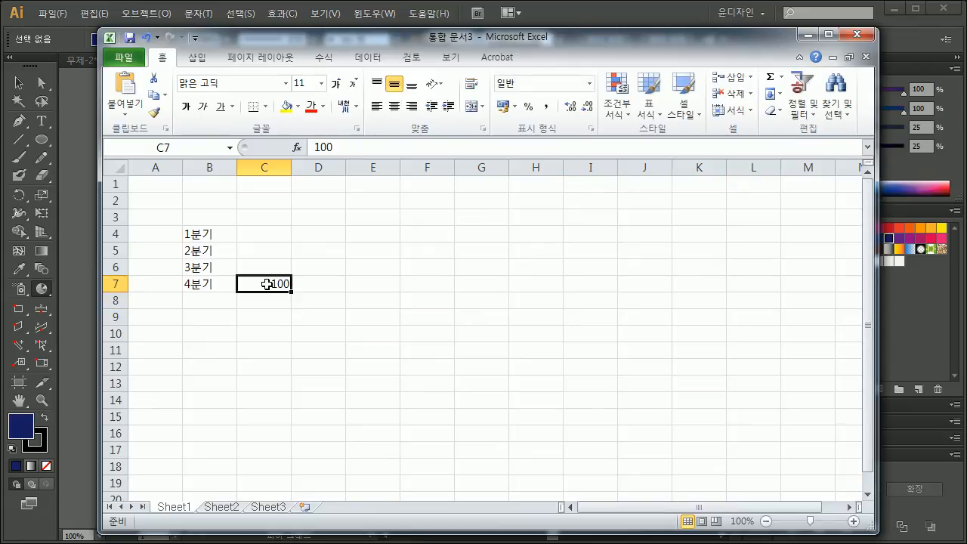
{"action": "left_click_drag", "start_coordinate": [279, 267], "coordinate": [281, 228]}
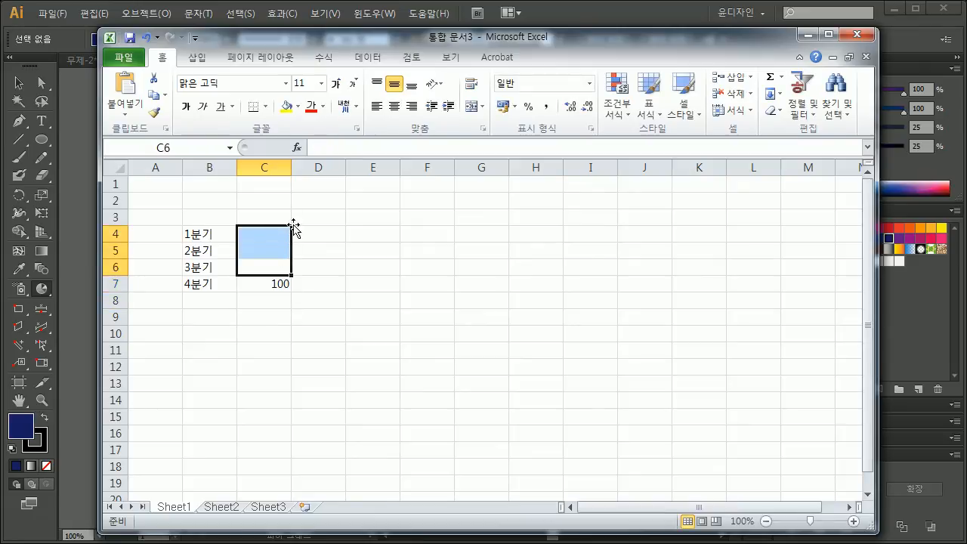
{"action": "left_click", "coordinate": [276, 233]}
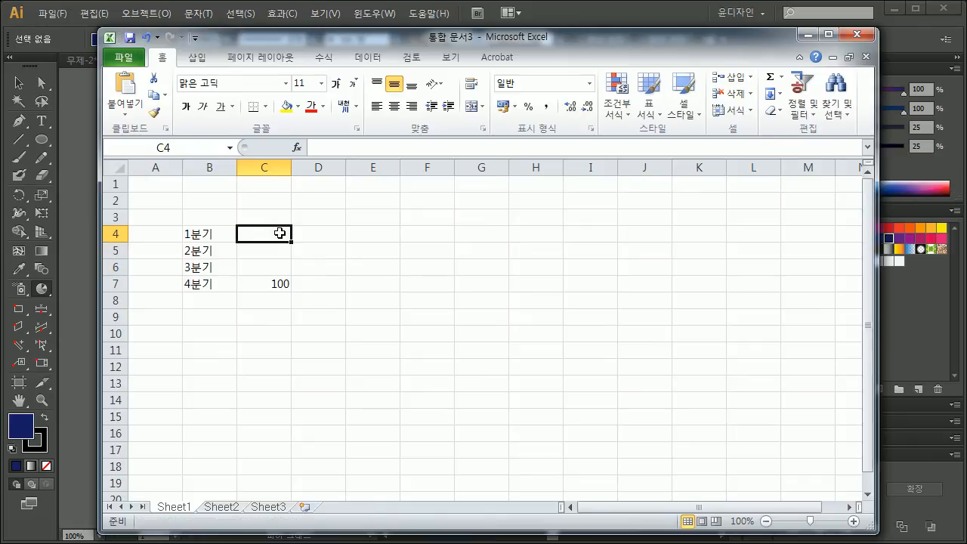
{"action": "type", "text": "30"}
{"action": "key", "text": "Return"}
{"action": "type", "text": "40"}
{"action": "key", "text": "Return"}
{"action": "type", "text": "30"}
{"action": "key", "text": "Return"}
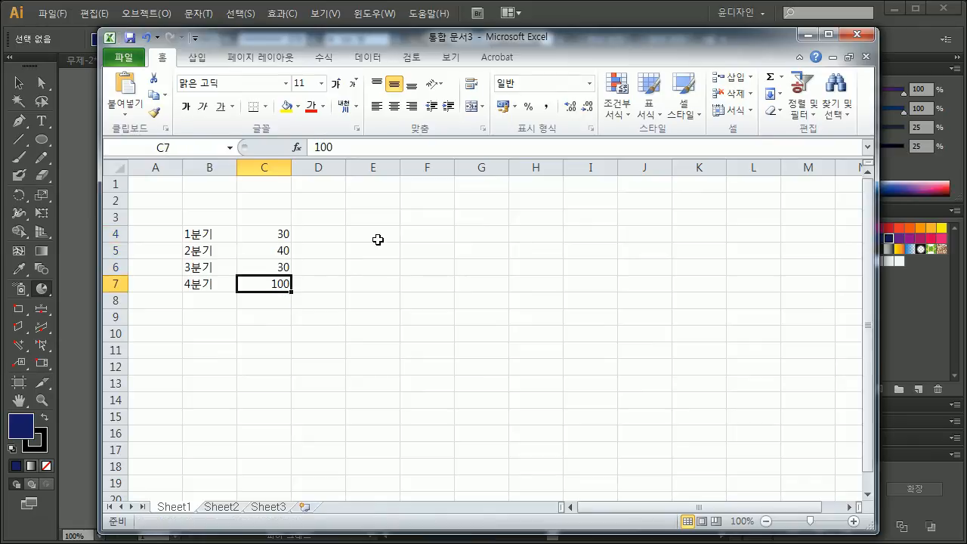
Step: Insert a standard doughnut chart from the data in cells B4 to C7
{"action": "left_click_drag", "start_coordinate": [202, 238], "coordinate": [260, 285]}
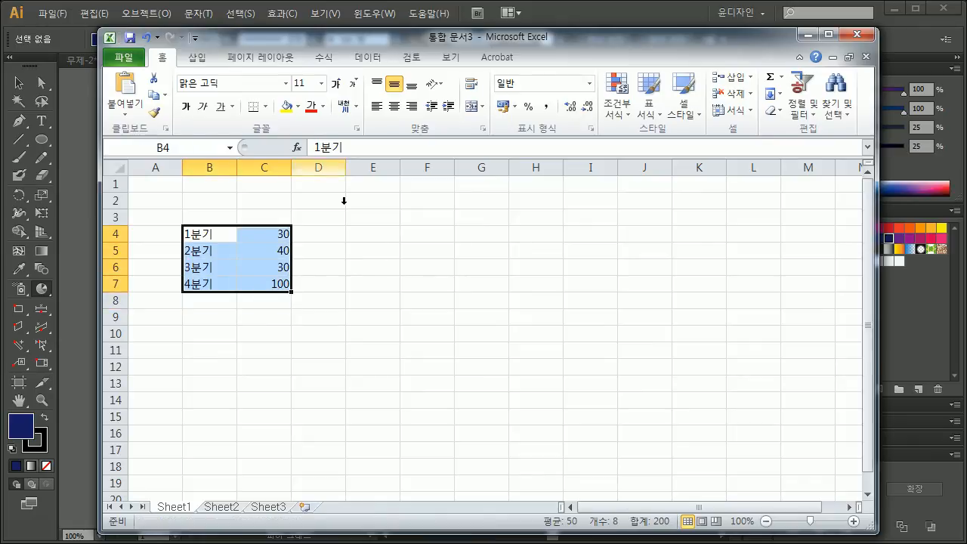
{"action": "left_click", "coordinate": [198, 57]}
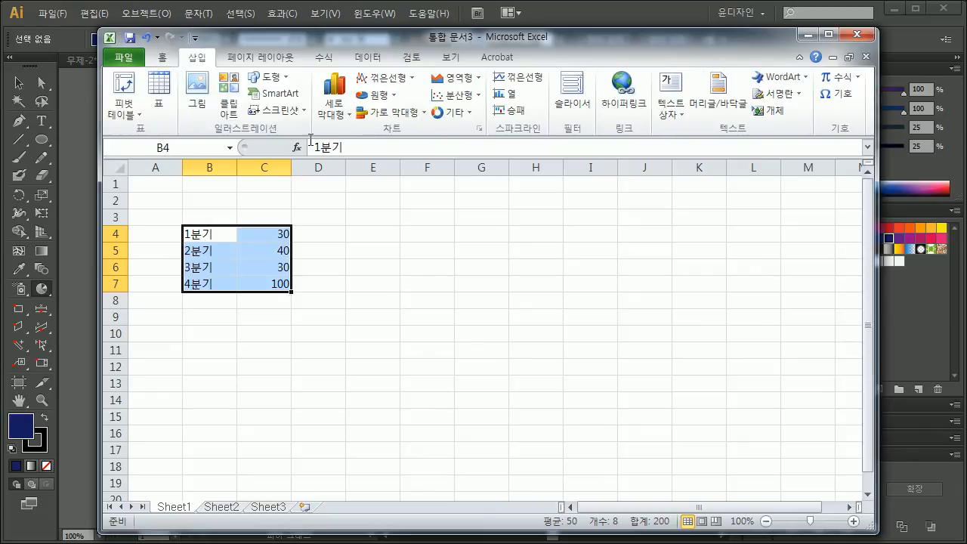
{"action": "left_click", "coordinate": [474, 115]}
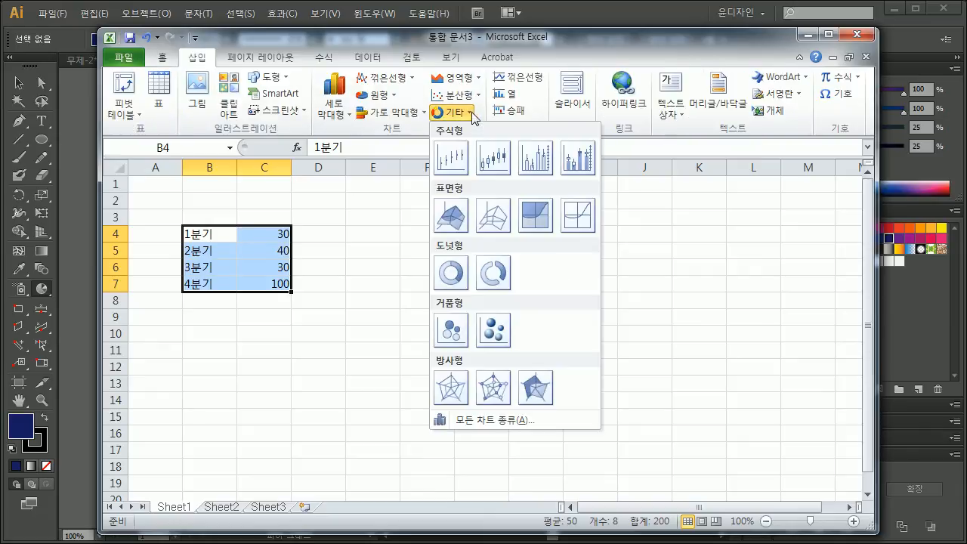
{"action": "left_click", "coordinate": [451, 273]}
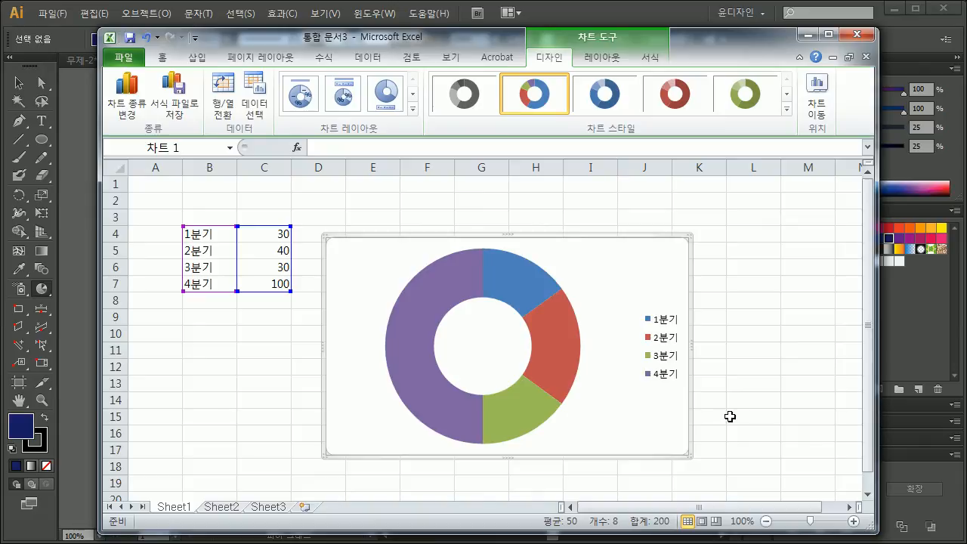
Step: Set the angle of the doughnut chart's first slice to 270 degrees in the series options
{"action": "left_click", "coordinate": [501, 274]}
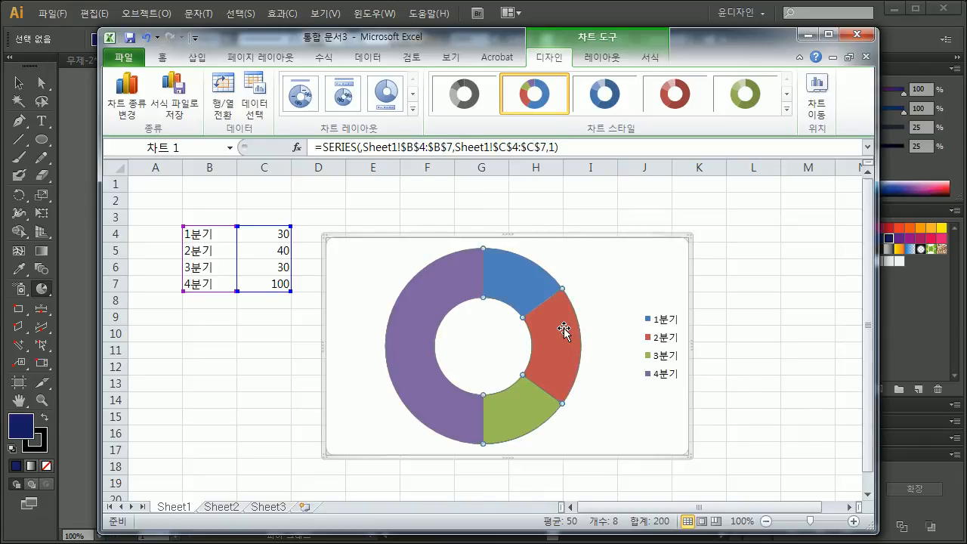
{"action": "double_click", "coordinate": [505, 285]}
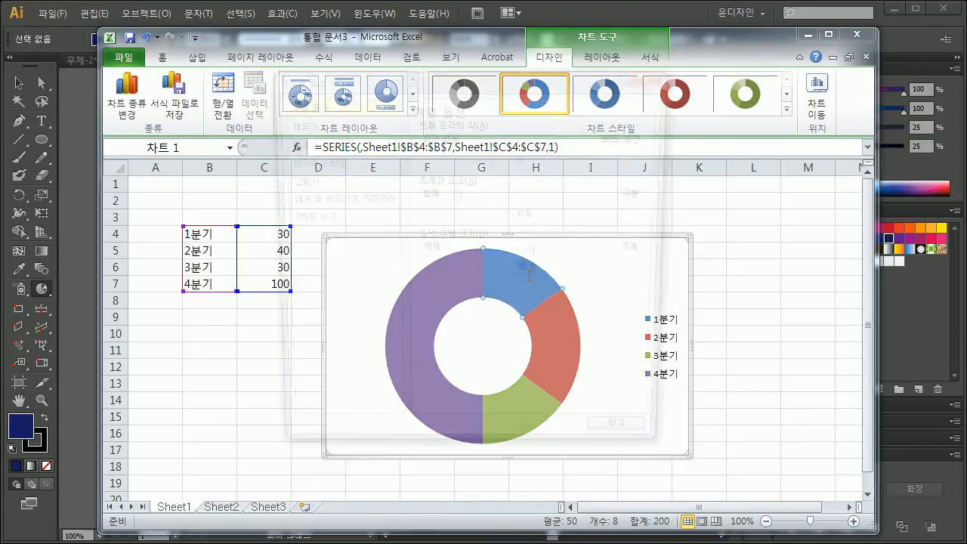
{"action": "left_click_drag", "start_coordinate": [509, 81], "coordinate": [166, 96]}
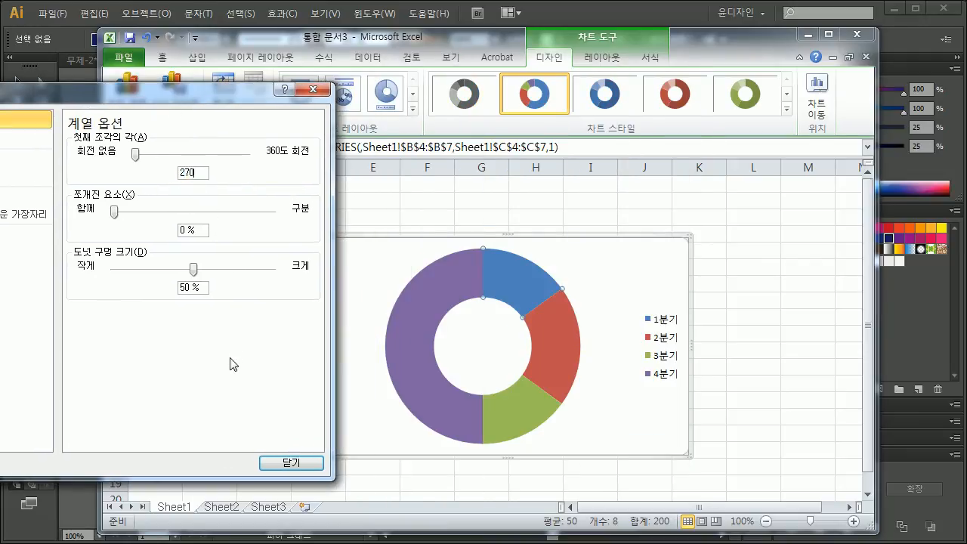
{"action": "left_click", "coordinate": [291, 462]}
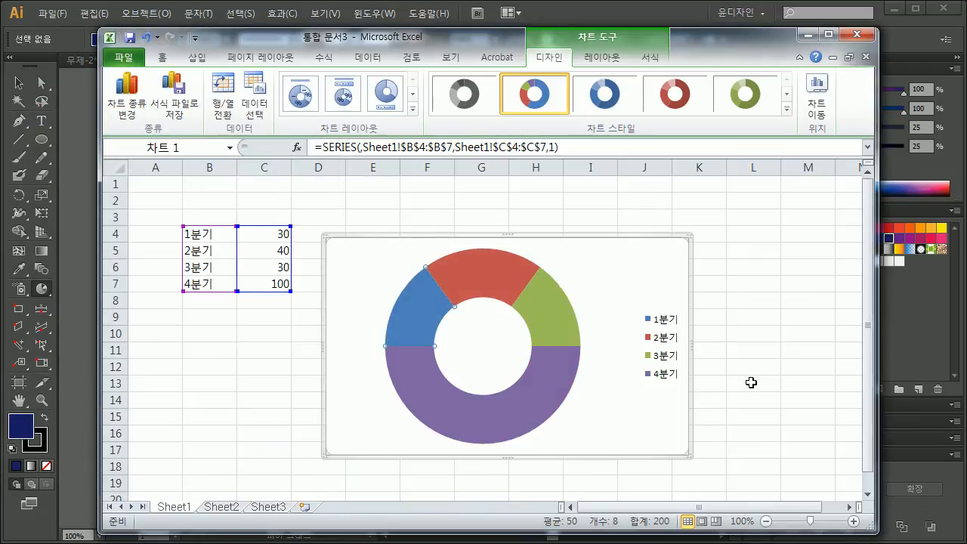
Step: Apply the chart layout that has a title, a legend above the doughnut and percentage labels
{"action": "left_click", "coordinate": [668, 333]}
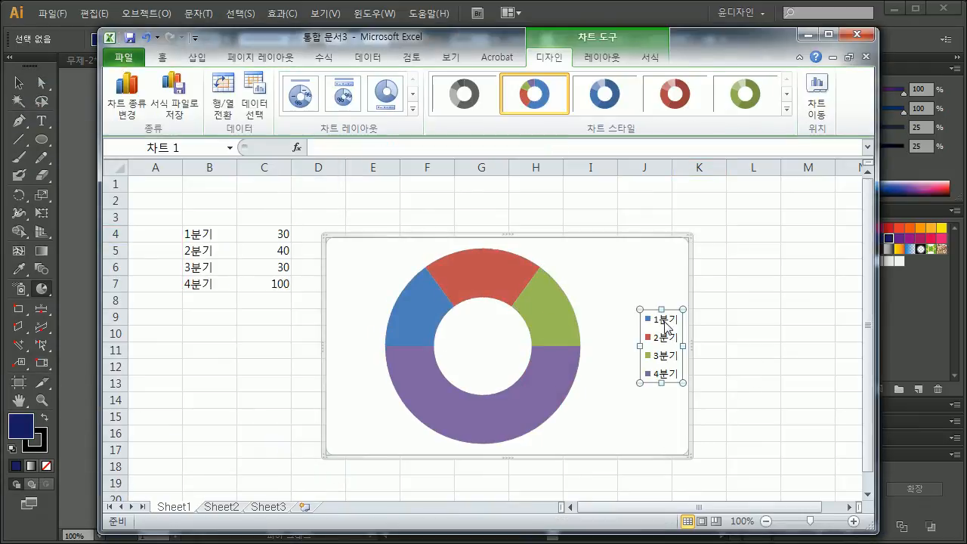
{"action": "left_click", "coordinate": [270, 236]}
{"action": "left_click", "coordinate": [408, 298]}
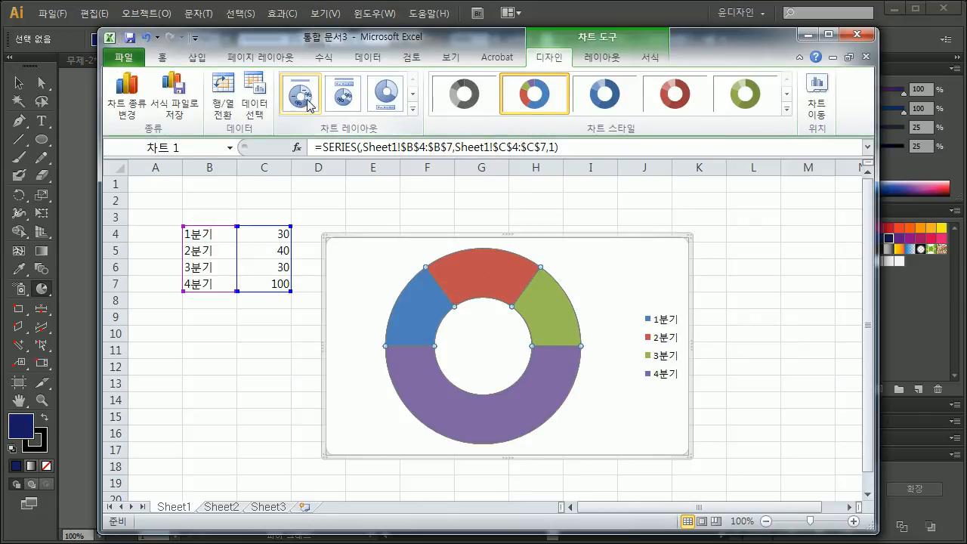
{"action": "left_click", "coordinate": [343, 97]}
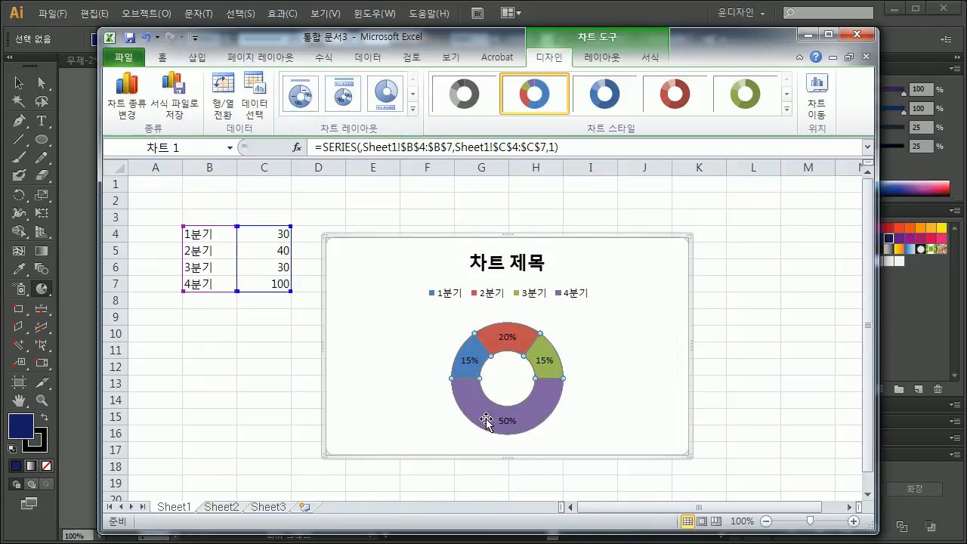
Step: Make the 2분기 slice's data label show its value instead of the percentage
{"action": "left_click", "coordinate": [517, 424]}
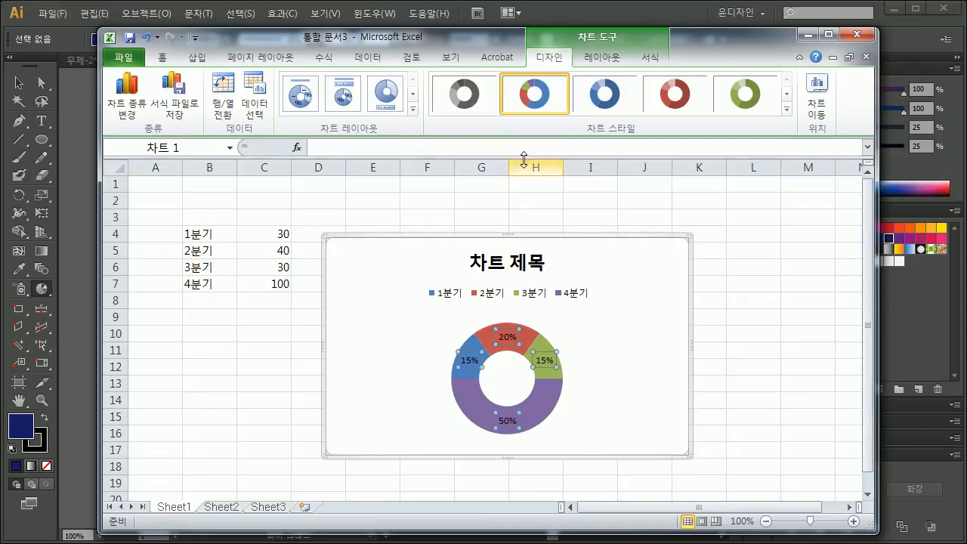
{"action": "left_click", "coordinate": [507, 337]}
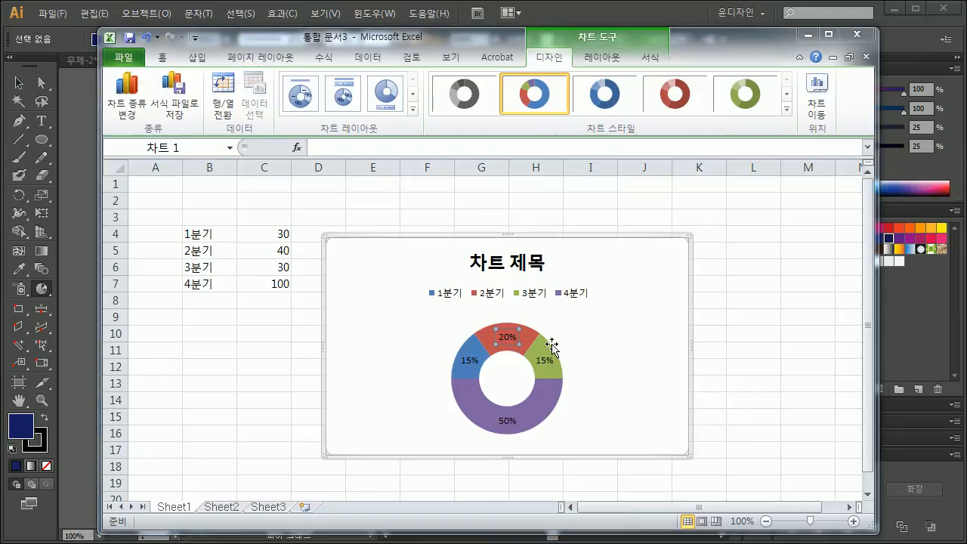
{"action": "double_click", "coordinate": [541, 345]}
{"action": "left_click", "coordinate": [107, 195]}
{"action": "left_click", "coordinate": [89, 179]}
{"action": "left_click", "coordinate": [305, 462]}
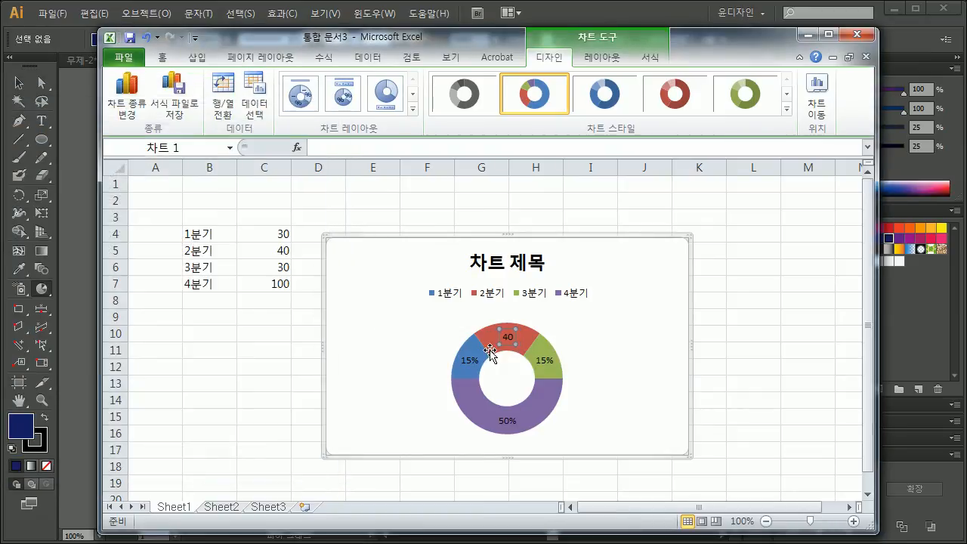
Step: Enlarge the whole chart from its corner to reach about column L and select its plot area
{"action": "left_click", "coordinate": [749, 350]}
{"action": "left_click", "coordinate": [552, 342]}
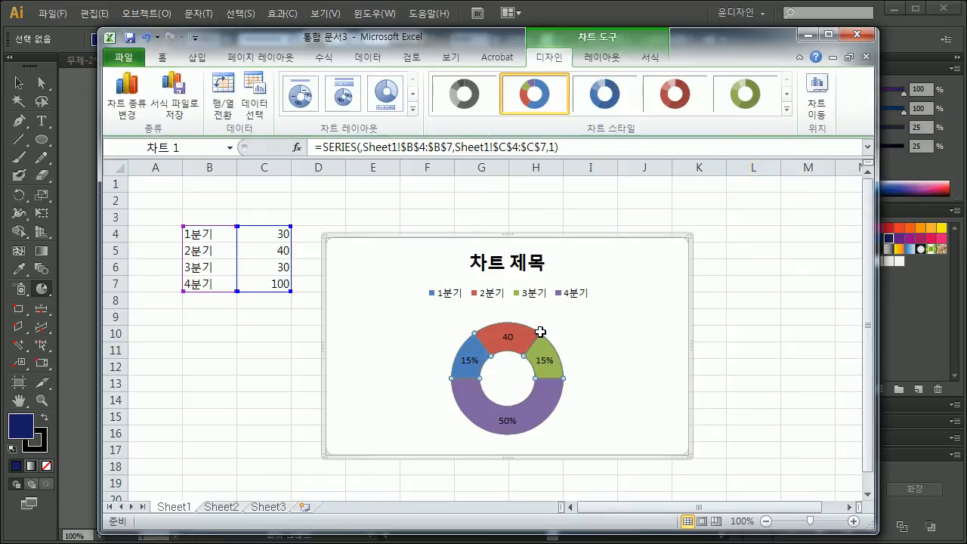
{"action": "left_click_drag", "start_coordinate": [690, 455], "coordinate": [767, 513]}
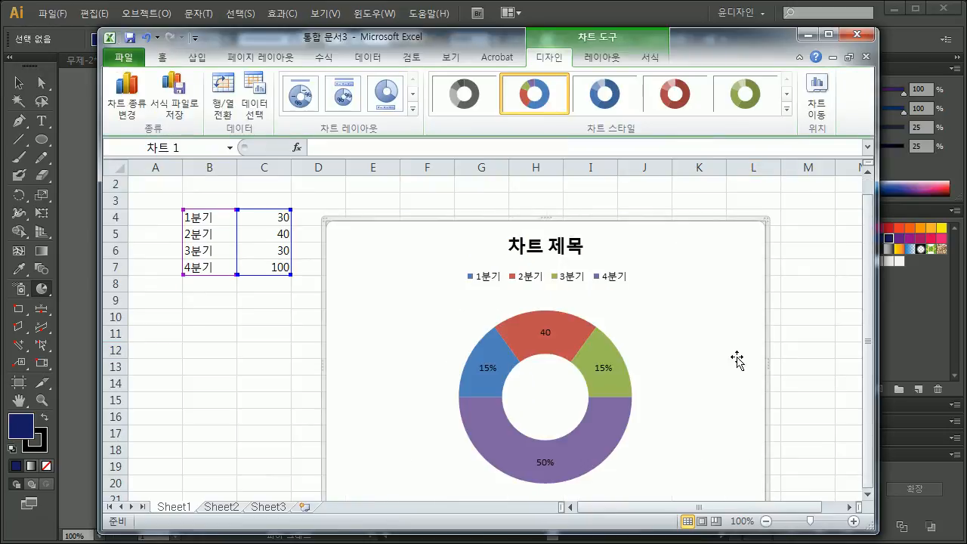
{"action": "scroll", "coordinate": [710, 314], "scroll_direction": "down", "scroll_amount": 2}
{"action": "left_click", "coordinate": [589, 293]}
{"action": "scroll", "coordinate": [670, 297], "scroll_direction": "up", "scroll_amount": 2}
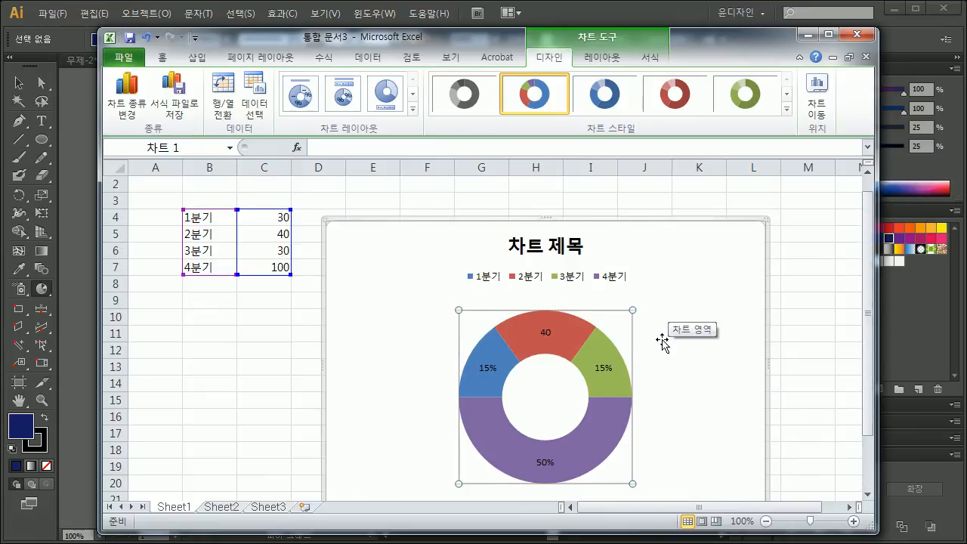
Step: Copy the doughnut chart from Excel, paste it into the Illustrator document and place it below the existing half ring
{"action": "key", "text": "ctrl+c"}
{"action": "key", "text": "alt+Tab"}
{"action": "key", "text": "ctrl+v"}
{"action": "left_click", "coordinate": [20, 84]}
{"action": "left_click_drag", "start_coordinate": [486, 343], "coordinate": [454, 257]}
{"action": "left_click_drag", "start_coordinate": [371, 268], "coordinate": [404, 367]}
{"action": "left_click_drag", "start_coordinate": [453, 400], "coordinate": [470, 462]}
{"action": "left_click_drag", "start_coordinate": [444, 417], "coordinate": [429, 437]}
{"action": "left_click_drag", "start_coordinate": [440, 446], "coordinate": [429, 393]}
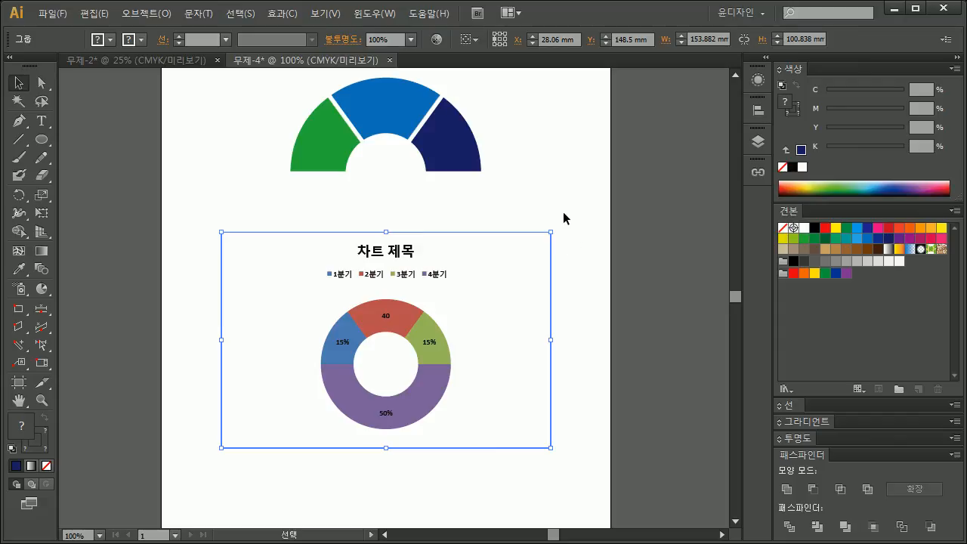
Step: Delete the rectangular background frame around the pasted chart with the Direct Selection tool
{"action": "left_click", "coordinate": [41, 83]}
{"action": "left_click_drag", "start_coordinate": [588, 205], "coordinate": [526, 260]}
{"action": "key", "text": "Delete"}
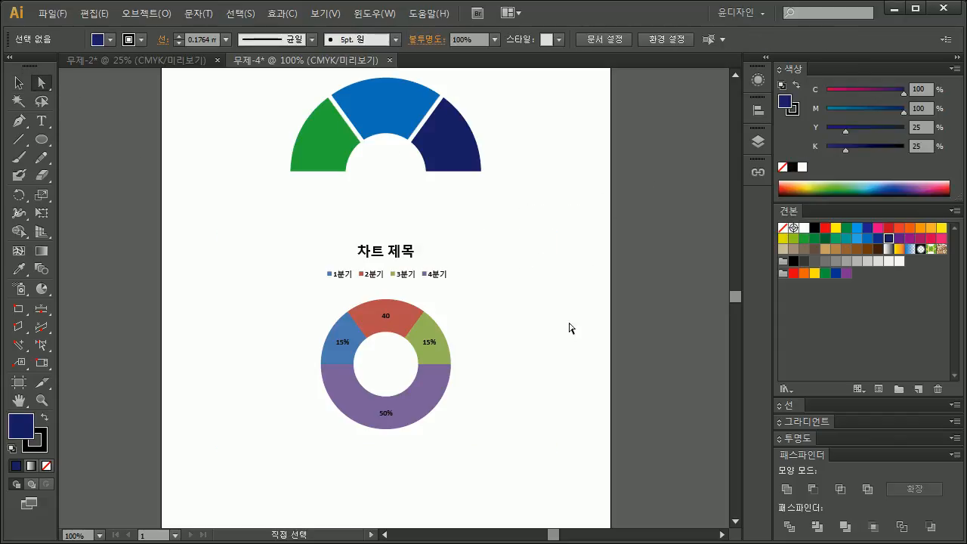
Step: Delete the purple 4분기 half of the doughnut together with its 50% label
{"action": "left_click_drag", "start_coordinate": [492, 299], "coordinate": [229, 210]}
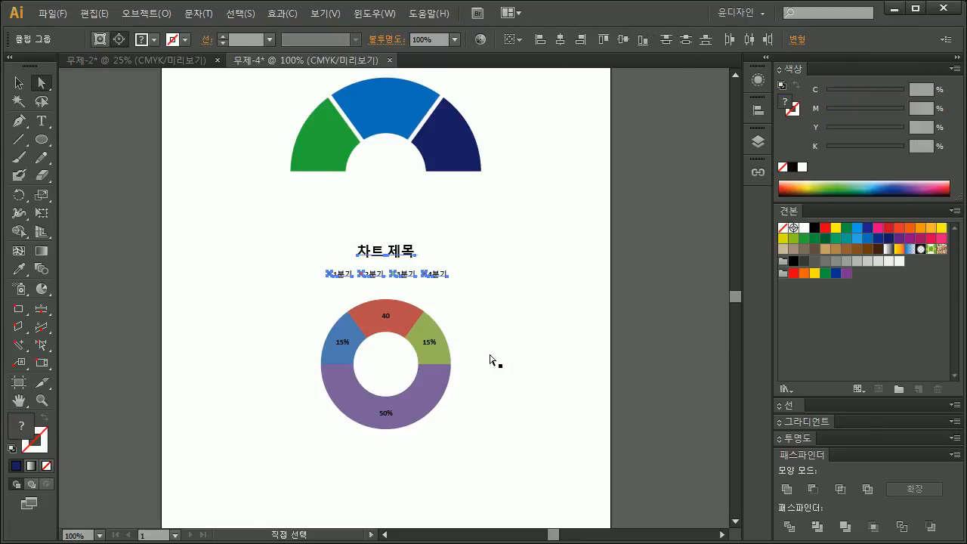
{"action": "left_click_drag", "start_coordinate": [521, 391], "coordinate": [438, 461]}
{"action": "key", "text": "Delete"}
Step: Replace the blue 1분기 slice's percentage label with 30 using the Type tool
{"action": "left_click_drag", "start_coordinate": [472, 385], "coordinate": [289, 290]}
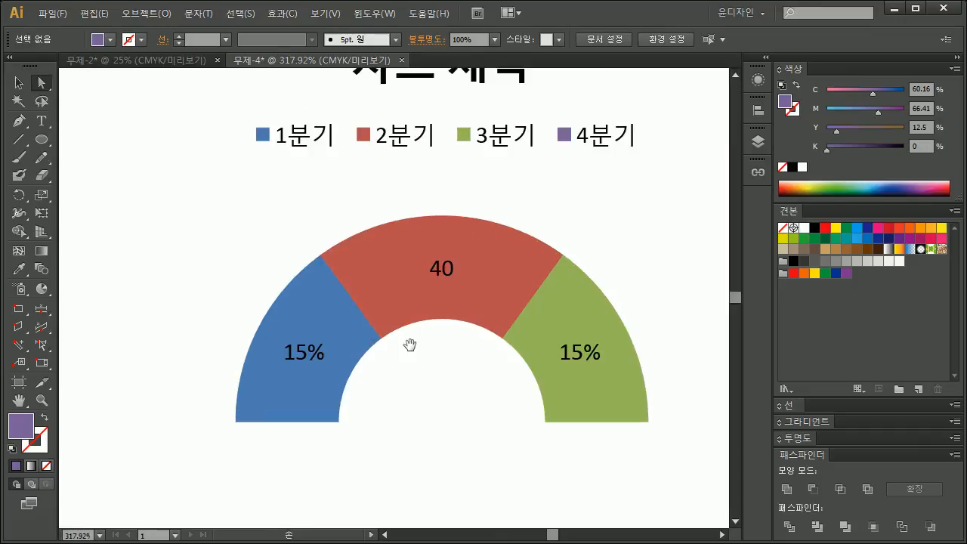
{"action": "key", "text": "t"}
{"action": "left_click_drag", "start_coordinate": [309, 358], "coordinate": [368, 344]}
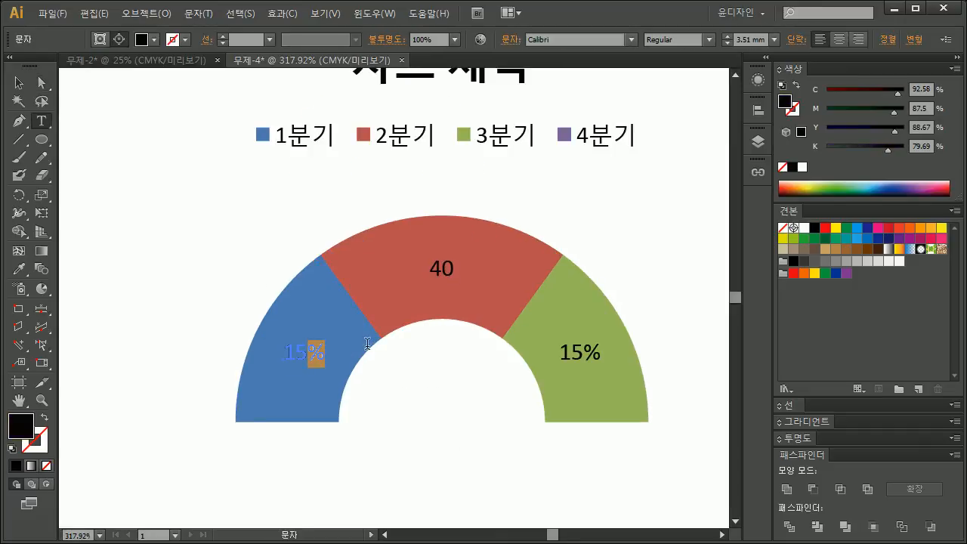
{"action": "left_click", "coordinate": [308, 353]}
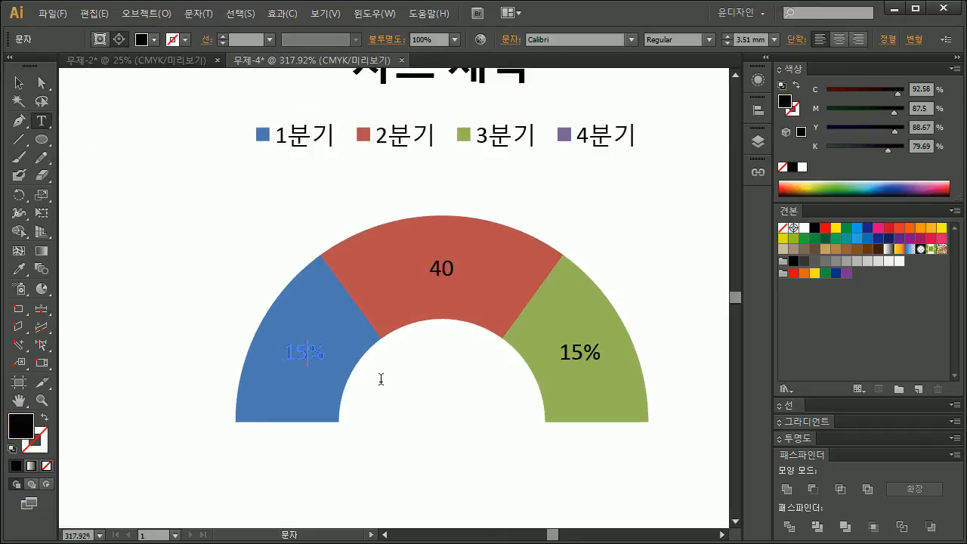
{"action": "double_click", "coordinate": [432, 269]}
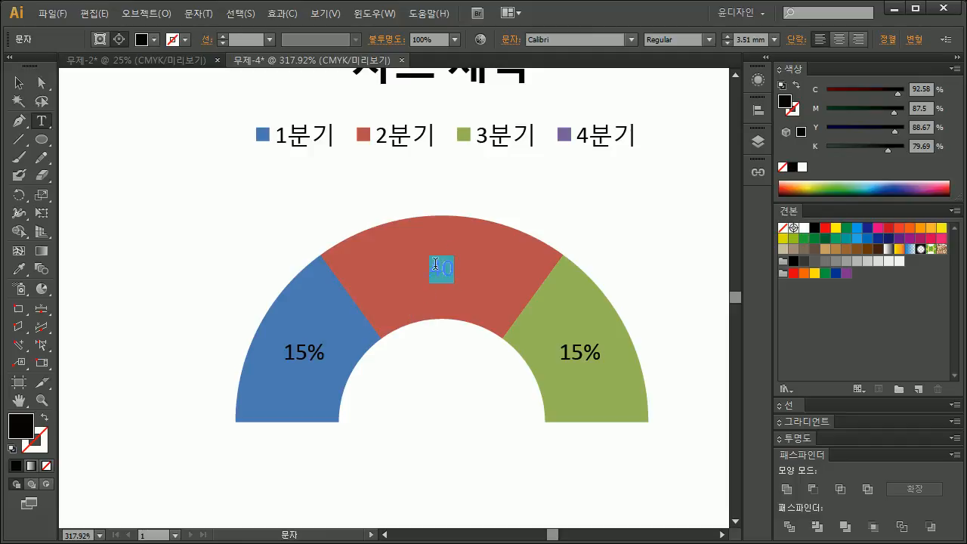
{"action": "double_click", "coordinate": [300, 353]}
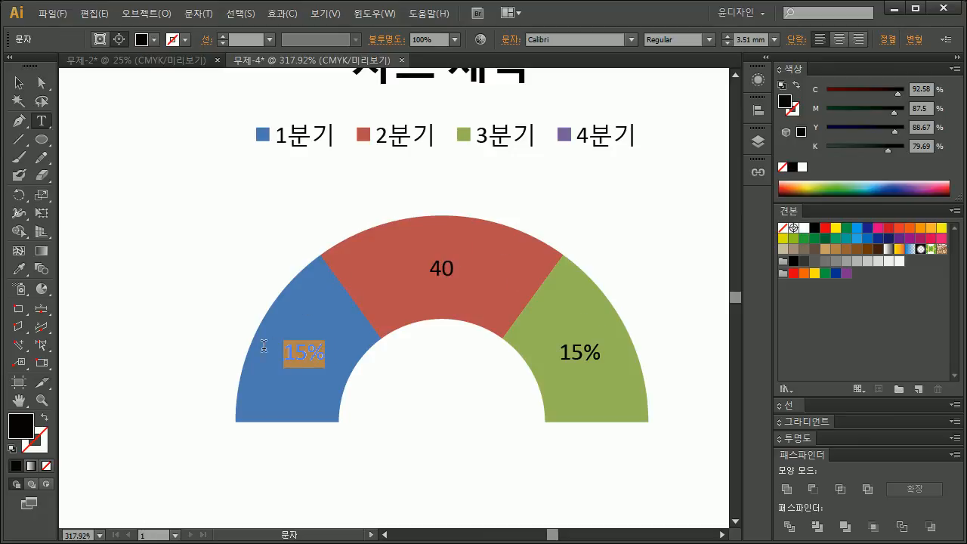
{"action": "type", "text": "30"}
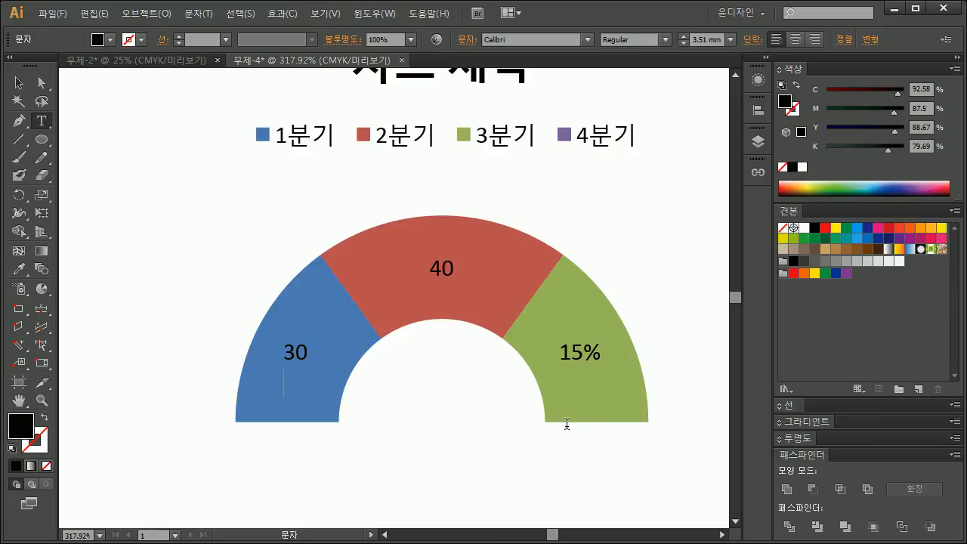
Step: Change the green 3분기 slice's label text to 30 and deselect it
{"action": "double_click", "coordinate": [581, 353]}
{"action": "type", "text": "30"}
{"action": "left_click", "coordinate": [19, 83]}
{"action": "left_click", "coordinate": [368, 362]}
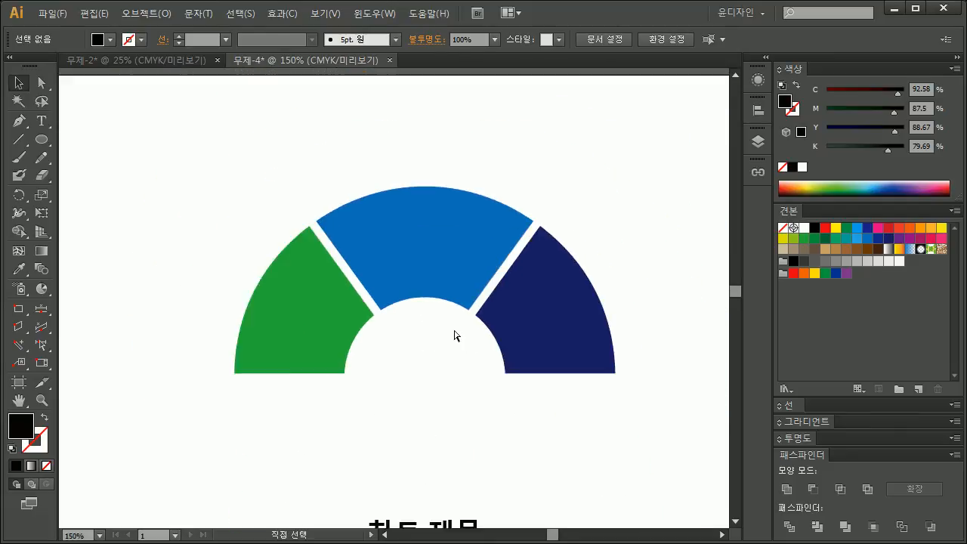
Step: Enlarge the pasted chart with its title and legend to about 92 mm wide, roughly matching the half ring above, and deselect it
{"action": "key", "text": "ctrl+minus"}
{"action": "key", "text": "ctrl+minus"}
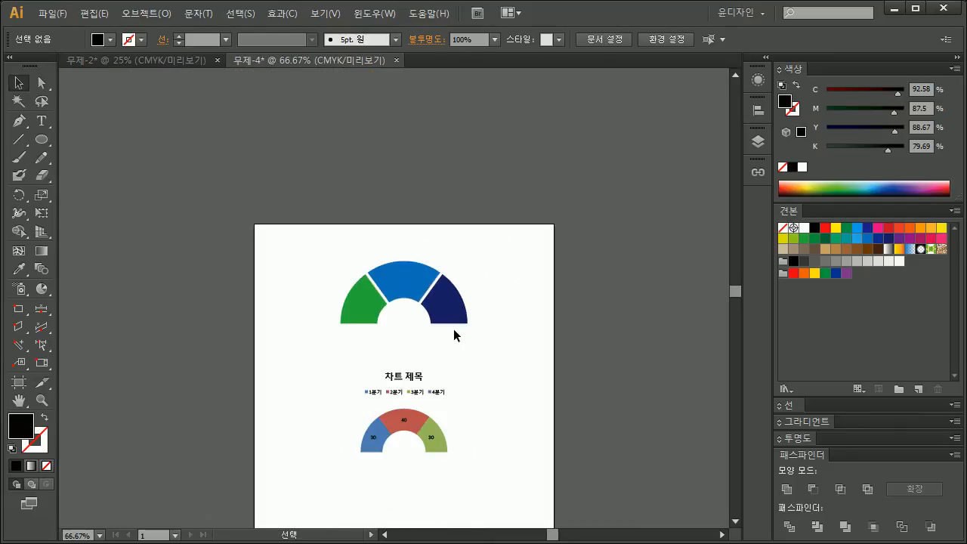
{"action": "left_click_drag", "start_coordinate": [464, 303], "coordinate": [462, 229]}
{"action": "left_click_drag", "start_coordinate": [470, 431], "coordinate": [308, 142]}
{"action": "left_click_drag", "start_coordinate": [419, 301], "coordinate": [407, 260]}
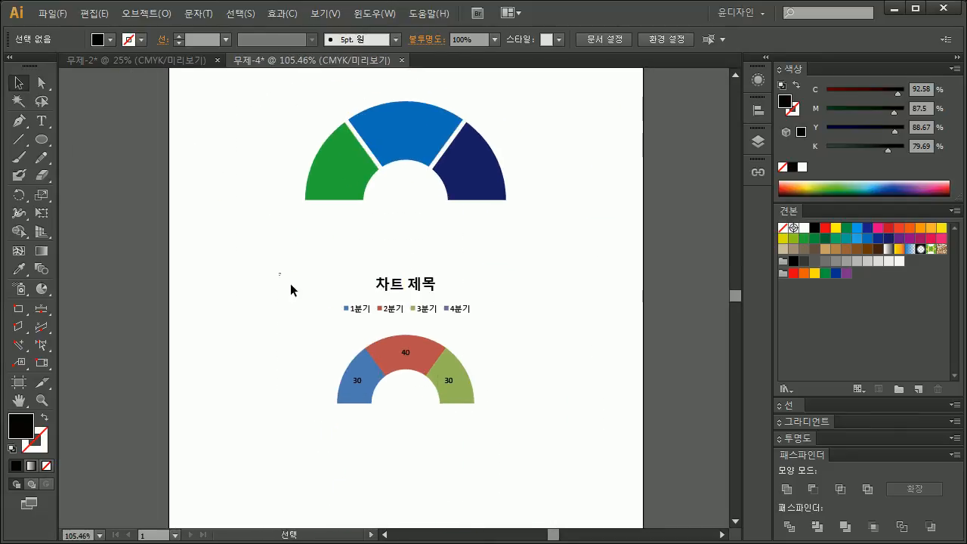
{"action": "left_click_drag", "start_coordinate": [279, 276], "coordinate": [505, 322]}
{"action": "left_click_drag", "start_coordinate": [479, 274], "coordinate": [514, 242]}
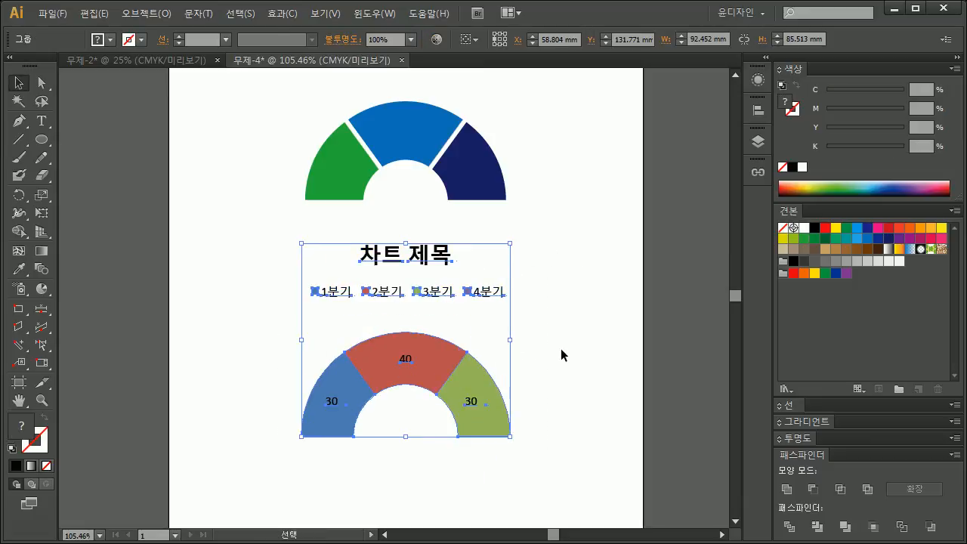
{"action": "left_click", "coordinate": [565, 436]}
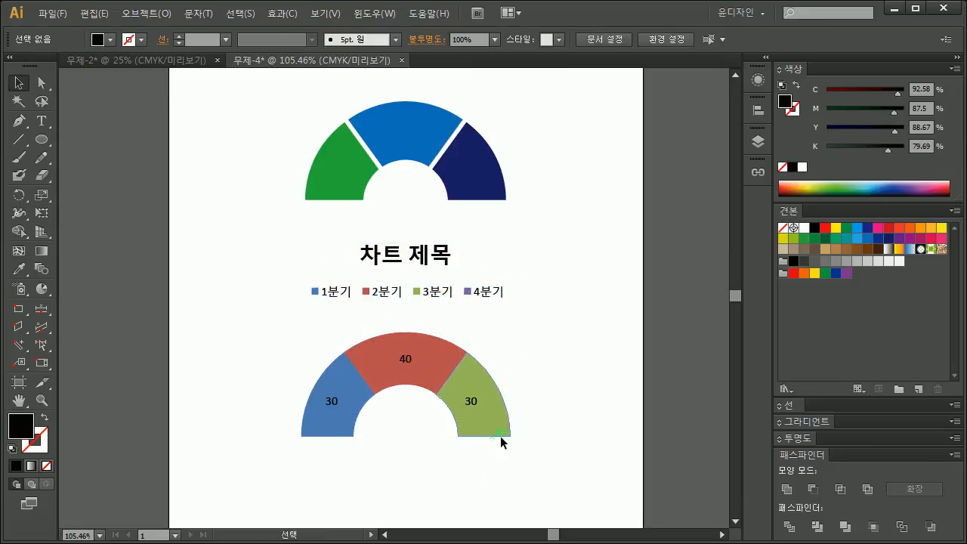